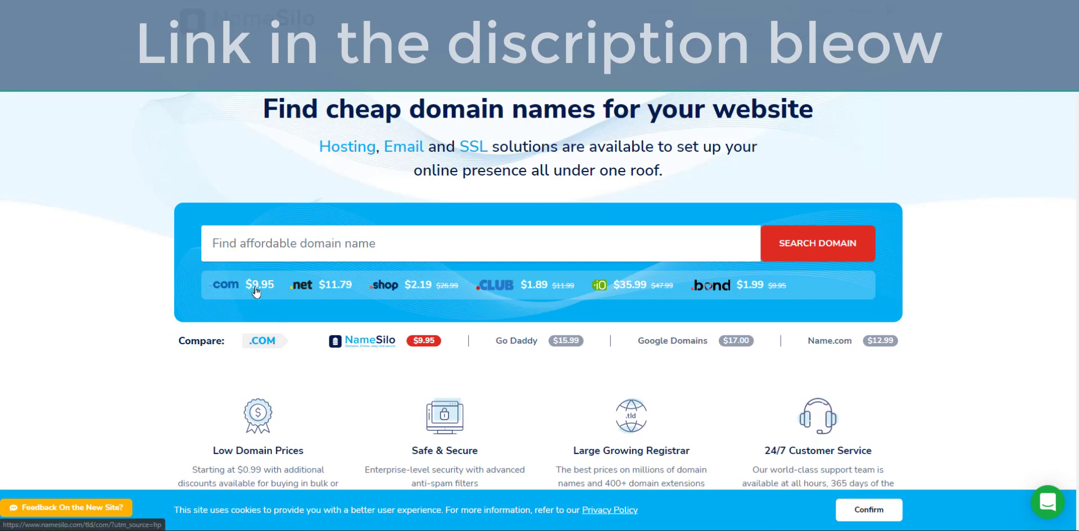
Search for the domain name doghouseforme.com and look through the offered extensions and prices.
left_click(304, 243)
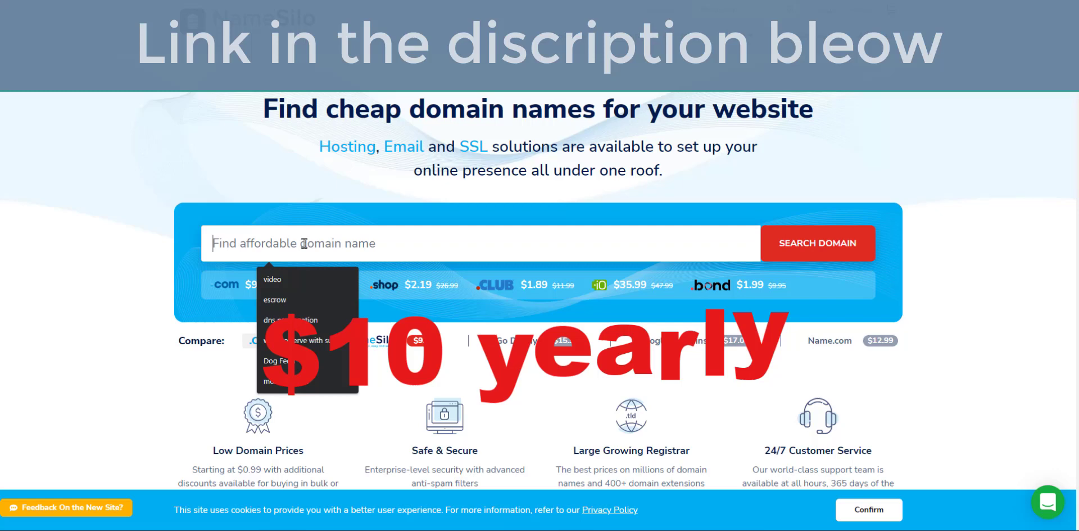
type("do")
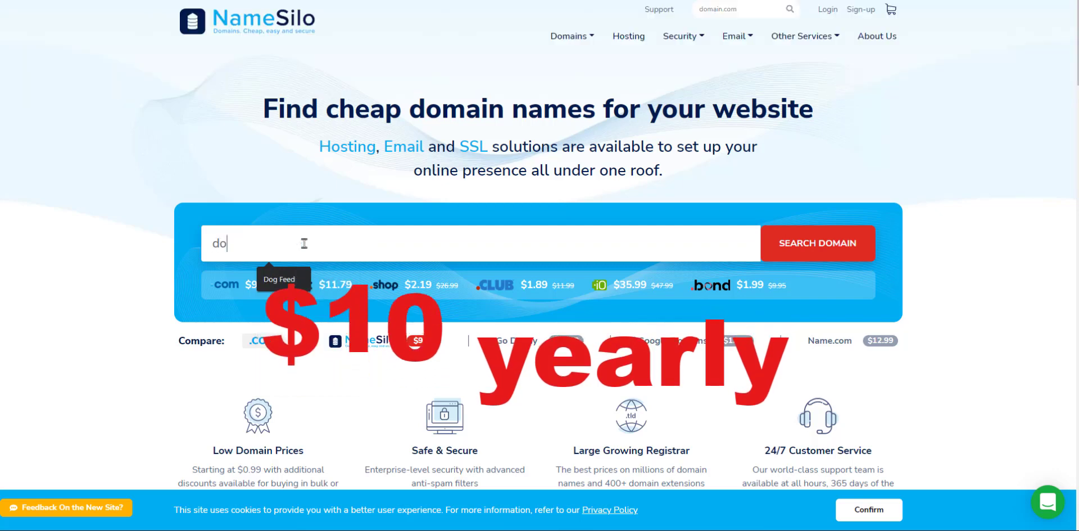
type("ghousefor eve")
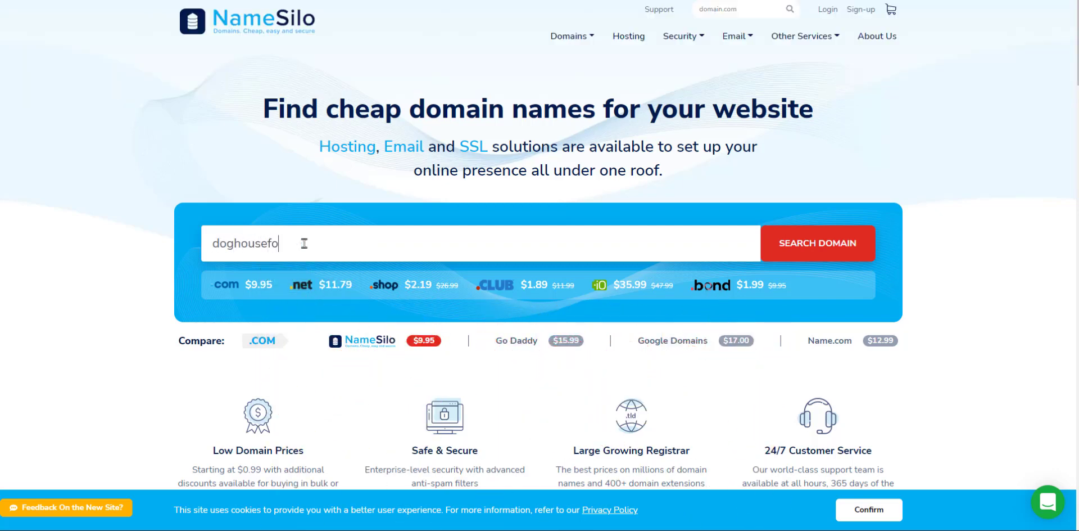
key("BackSpace")
key("BackSpace")
key("BackSpace")
key("BackSpace")
type("me.com")
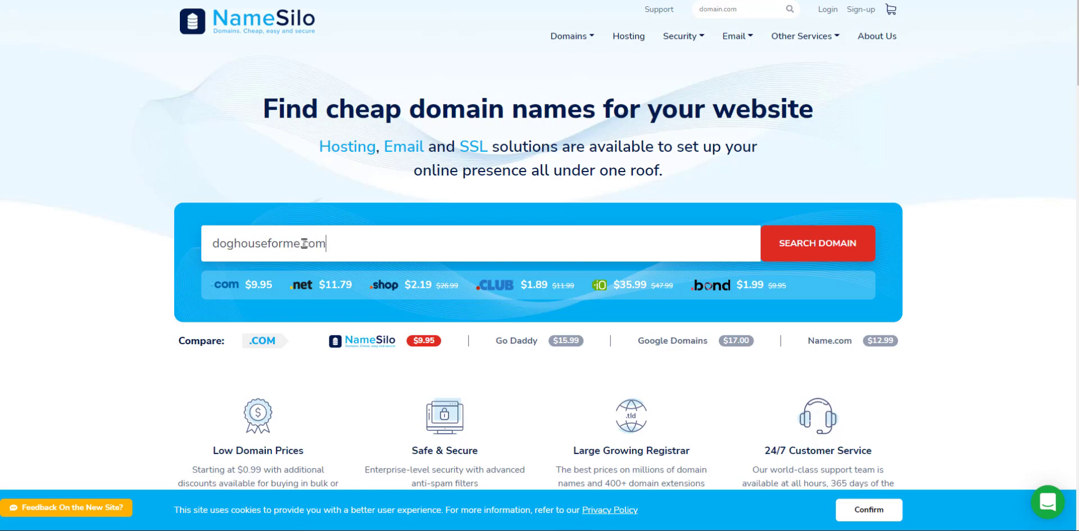
left_click(821, 241)
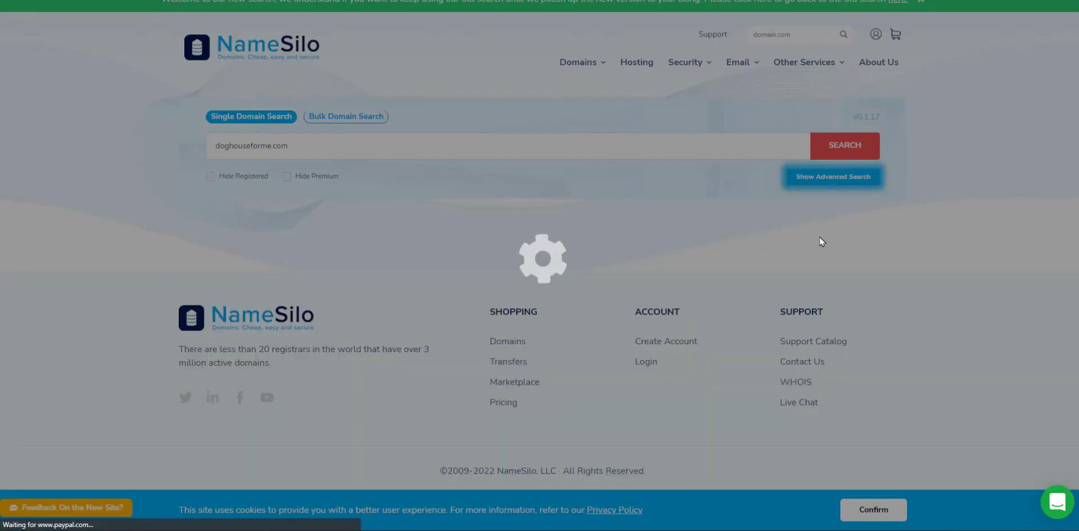
scroll(573, 190, "down", 3)
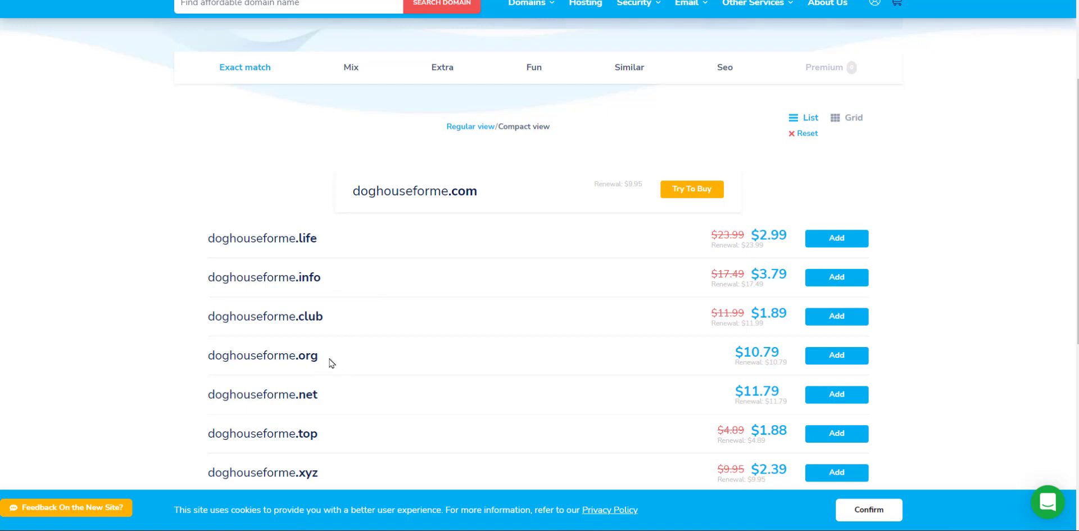
scroll(647, 217, "up", 3)
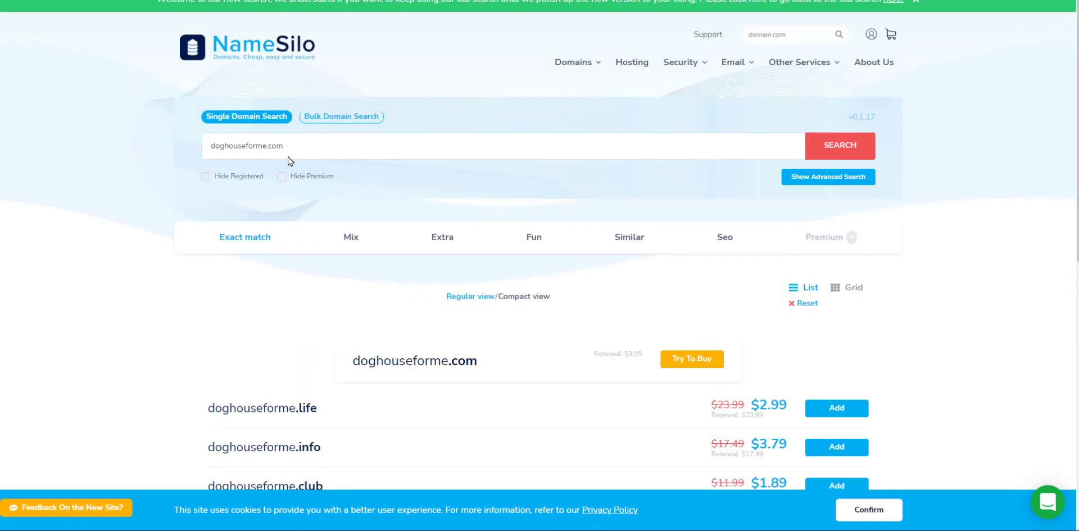
Change the domain search to doghouseformetolive.com and check its availability.
left_click_drag(268, 148, 400, 150)
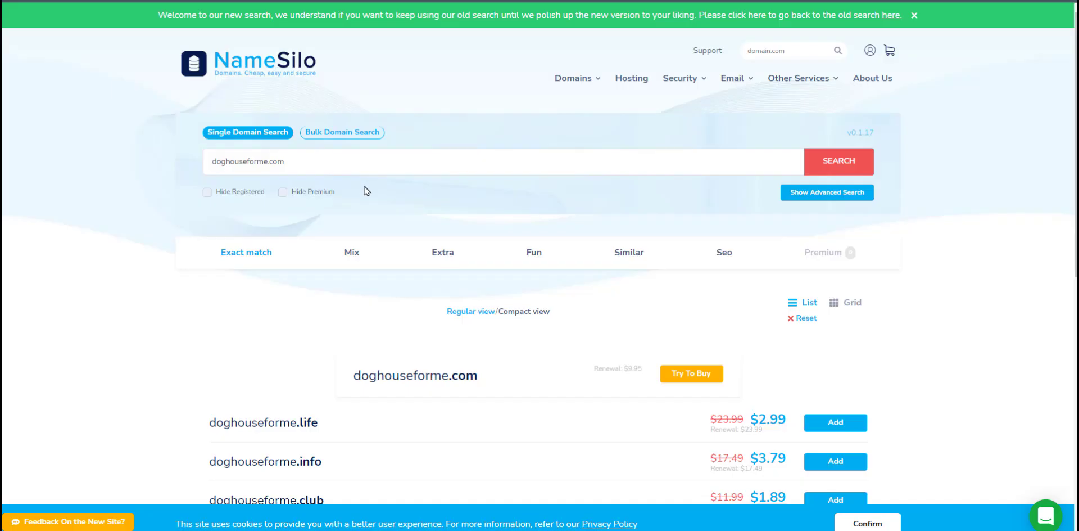
left_click_drag(269, 162, 325, 163)
left_click(329, 163)
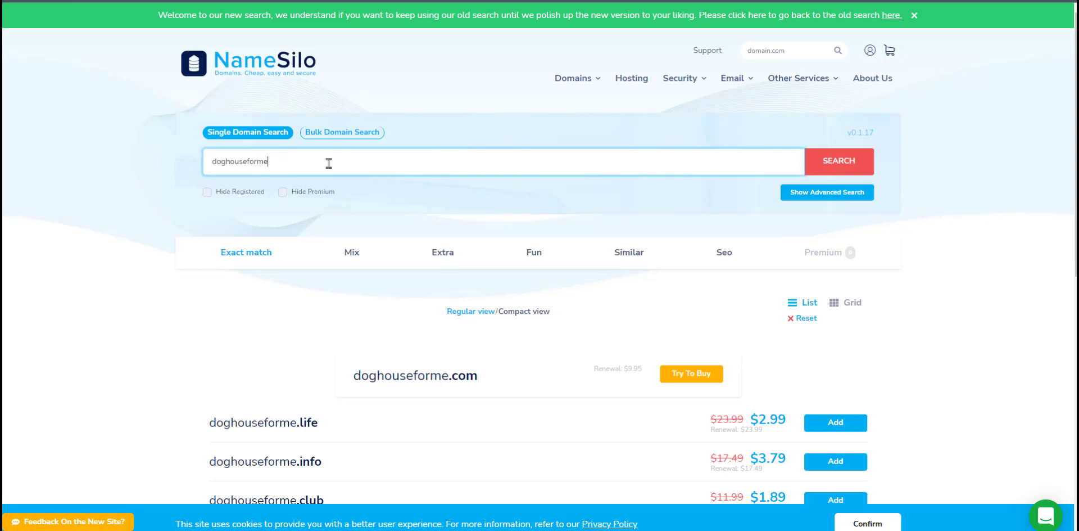
type("tolive.com")
key("Return")
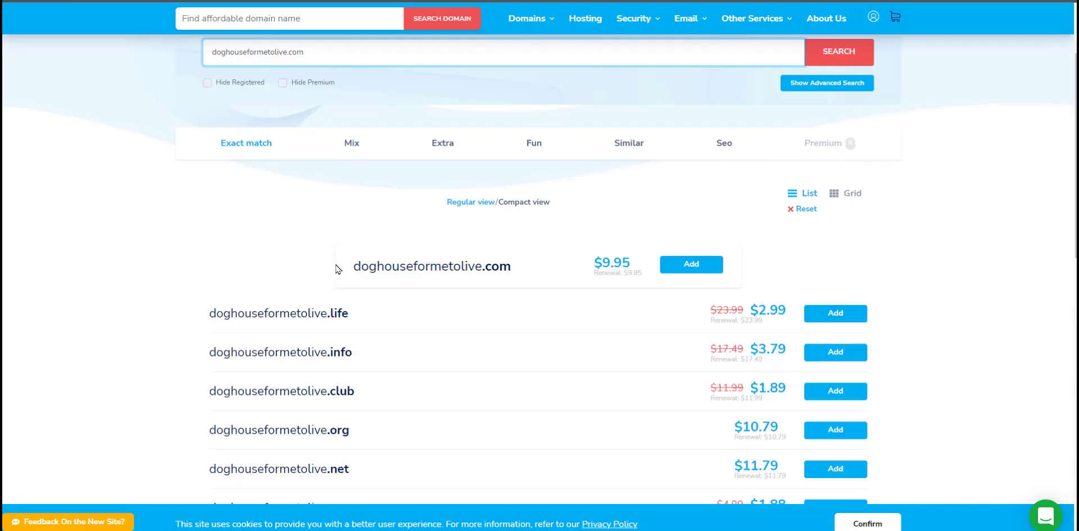
scroll(410, 188, "up", 2)
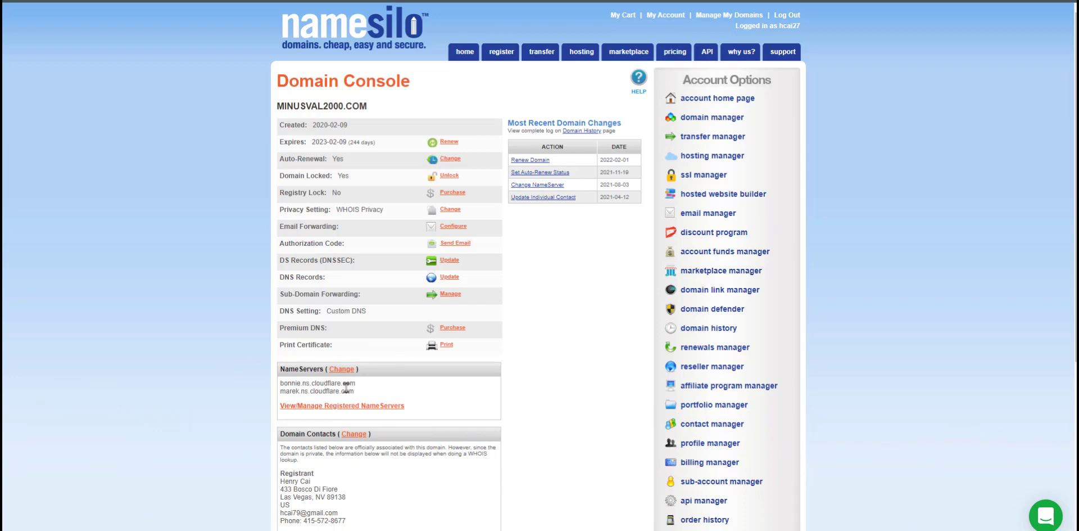
Highlight the domain's two current nameservers in the Domain Console and open the nameserver change page.
left_click_drag(355, 394, 280, 388)
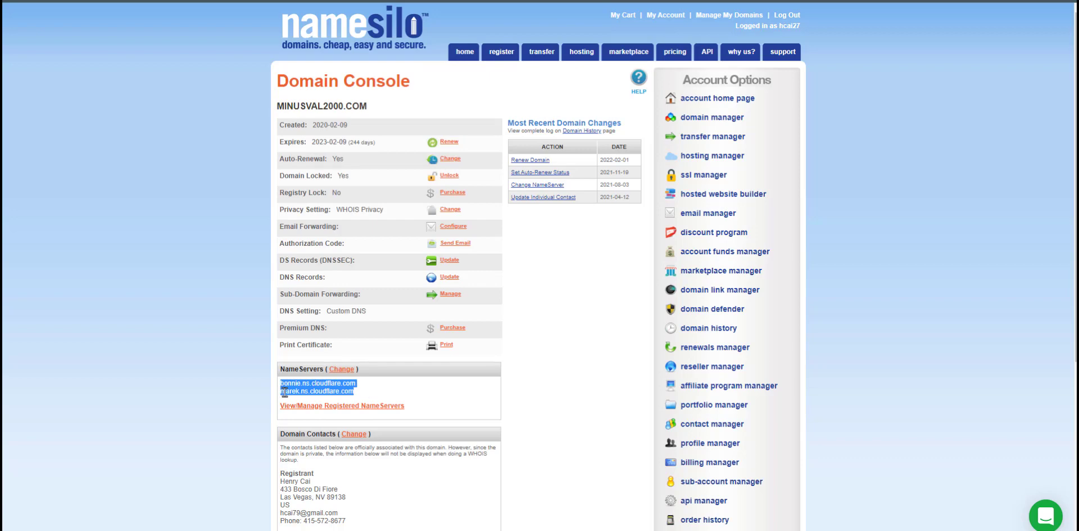
left_click(343, 369)
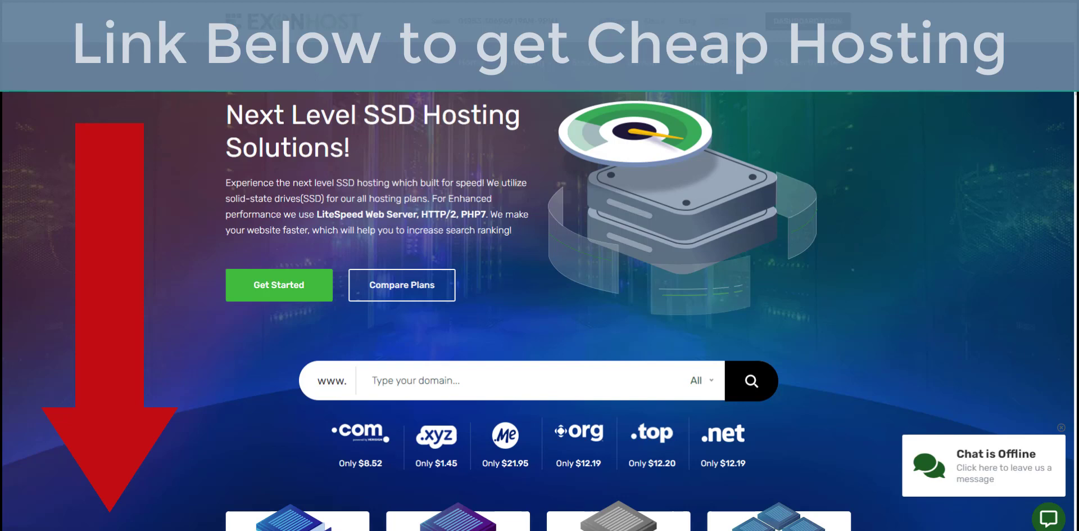
Open the Web Hosting plans and examine the storage, bandwidth and prices of each plan.
mouse_move(490, 61)
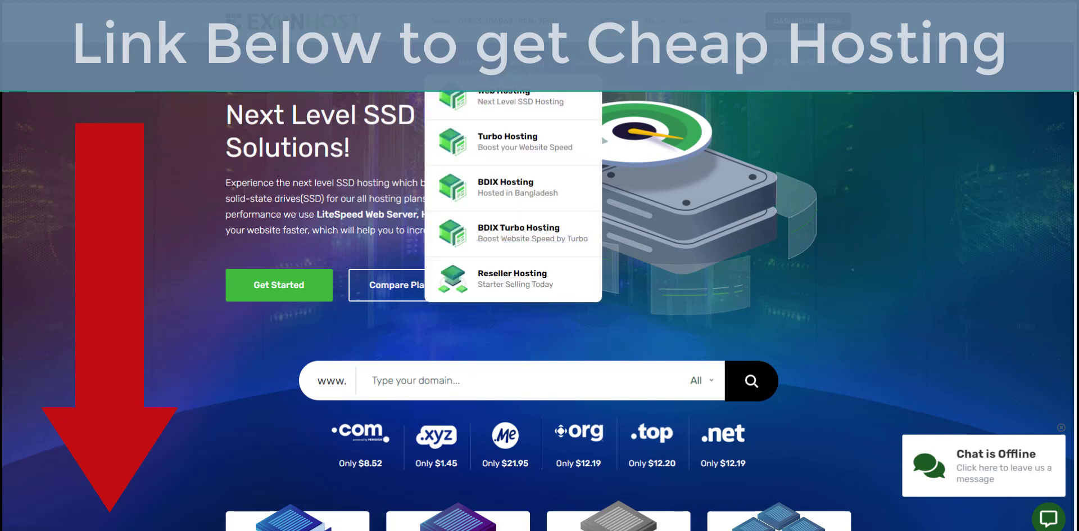
left_click(509, 104)
scroll(752, 190, "down", 6)
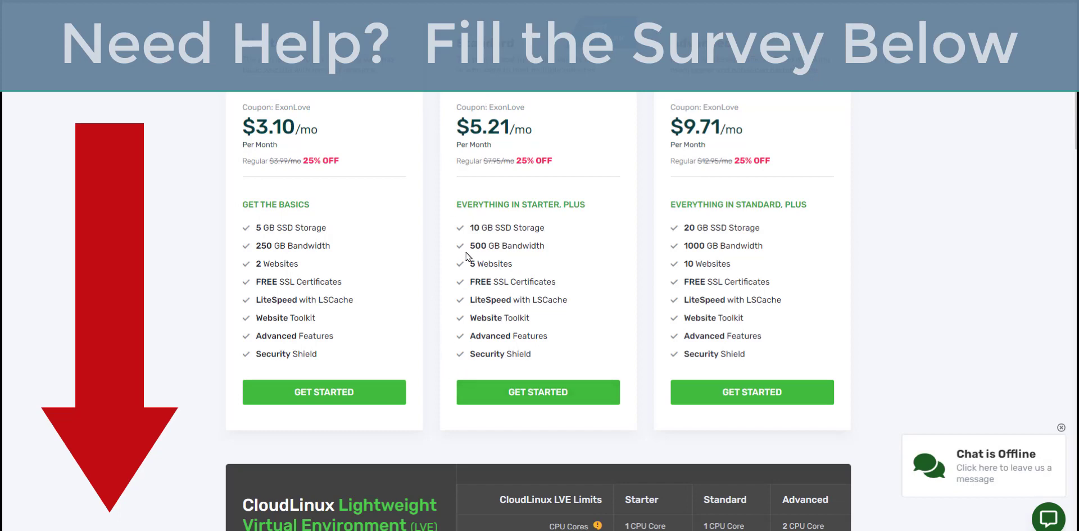
scroll(492, 233, "up", 7)
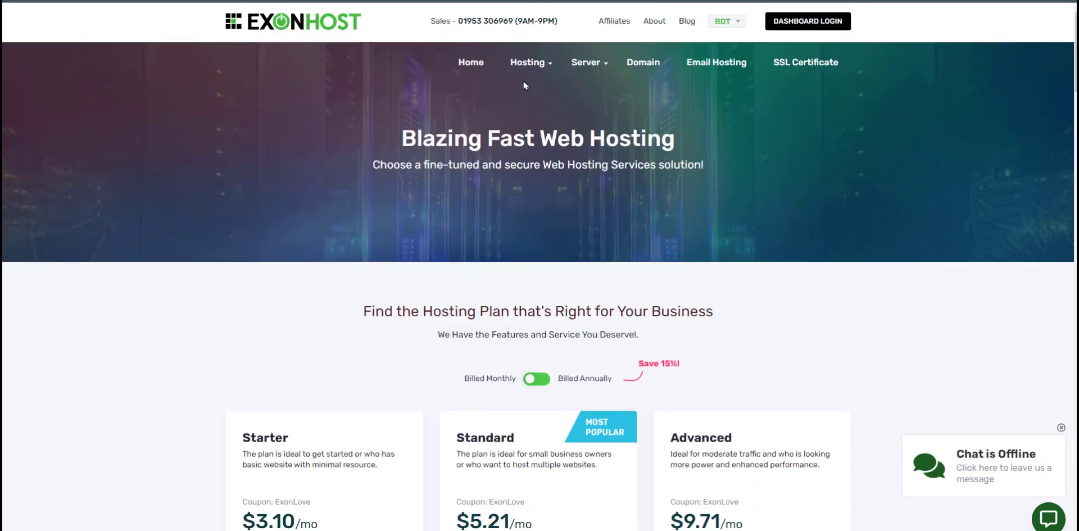
Open the Turbo Hosting plans and compare their specifications and prices.
mouse_move(527, 65)
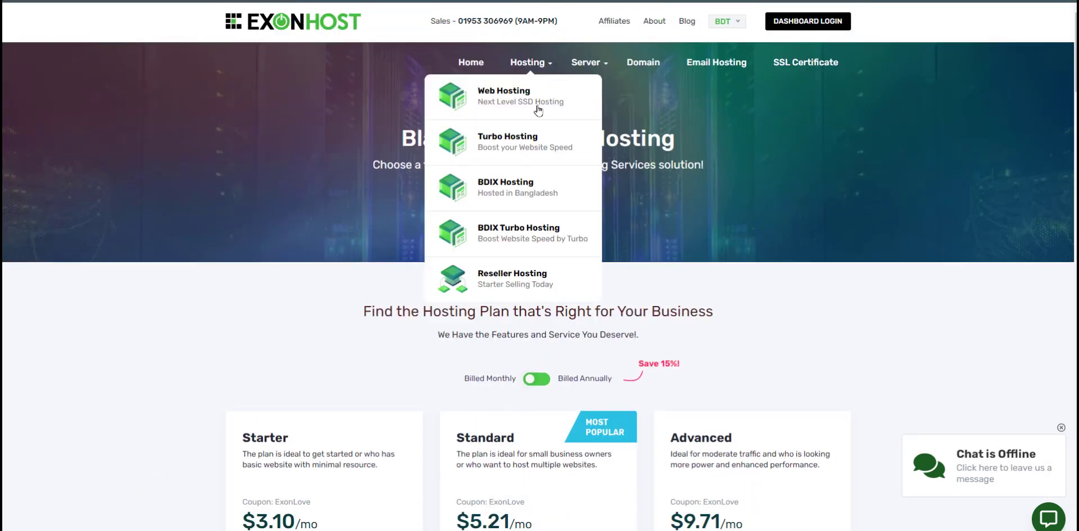
left_click(528, 148)
scroll(529, 152, "down", 5)
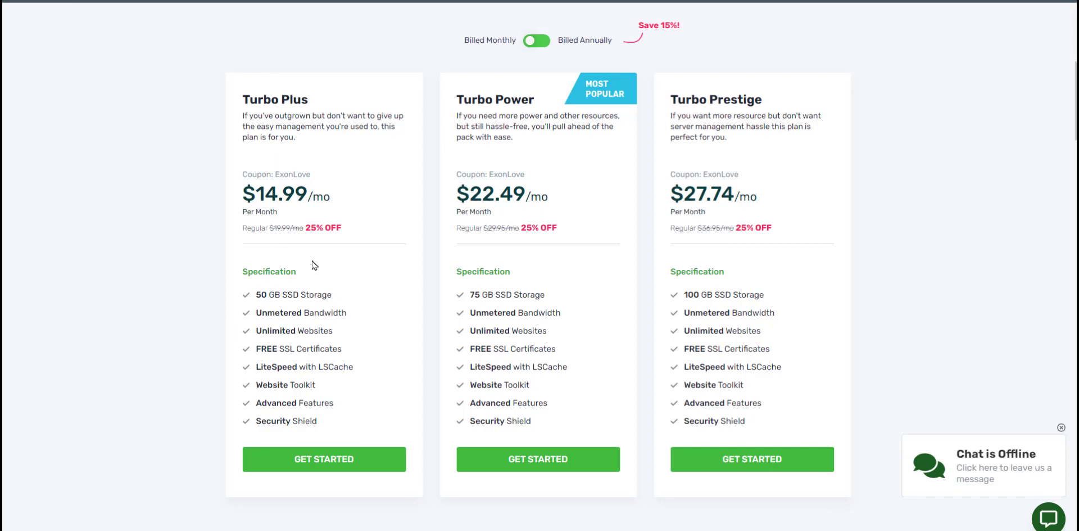
scroll(321, 278, "up", 2)
scroll(321, 279, "down", 2)
Switch to cPanel, open the WordPress Toolkit through Build a Website and collapse the completed-tasks notification list.
left_click(67, 0)
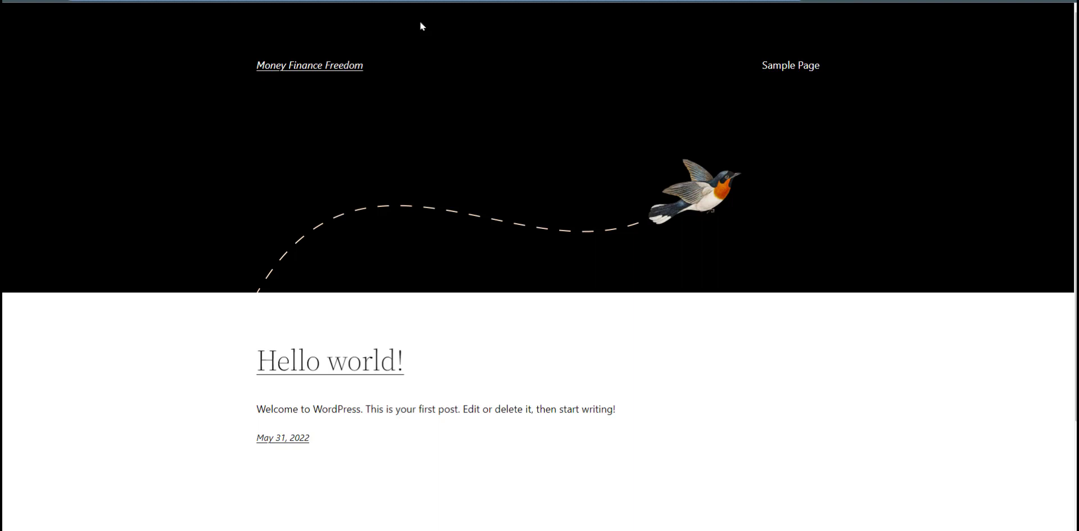
key("ctrl+Tab")
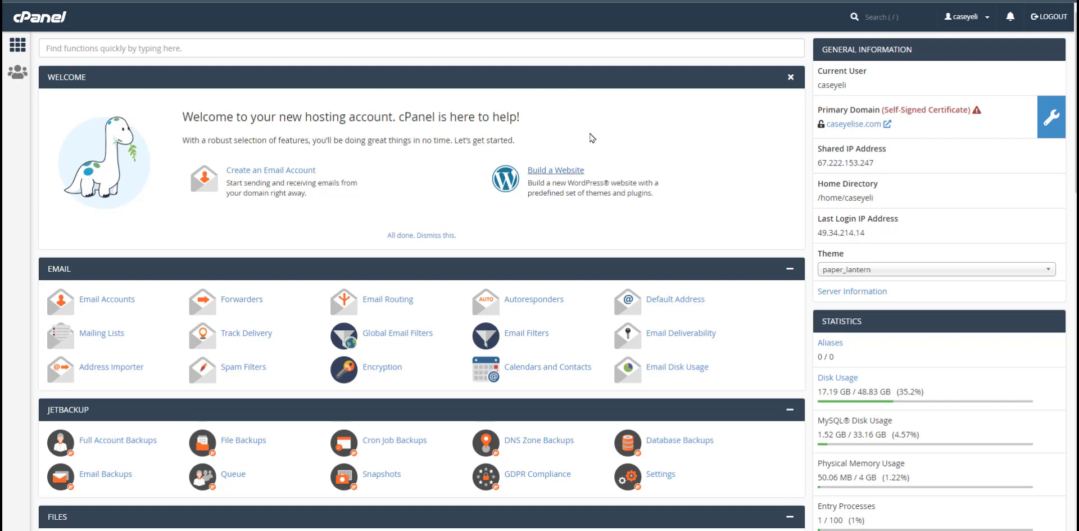
left_click(556, 174)
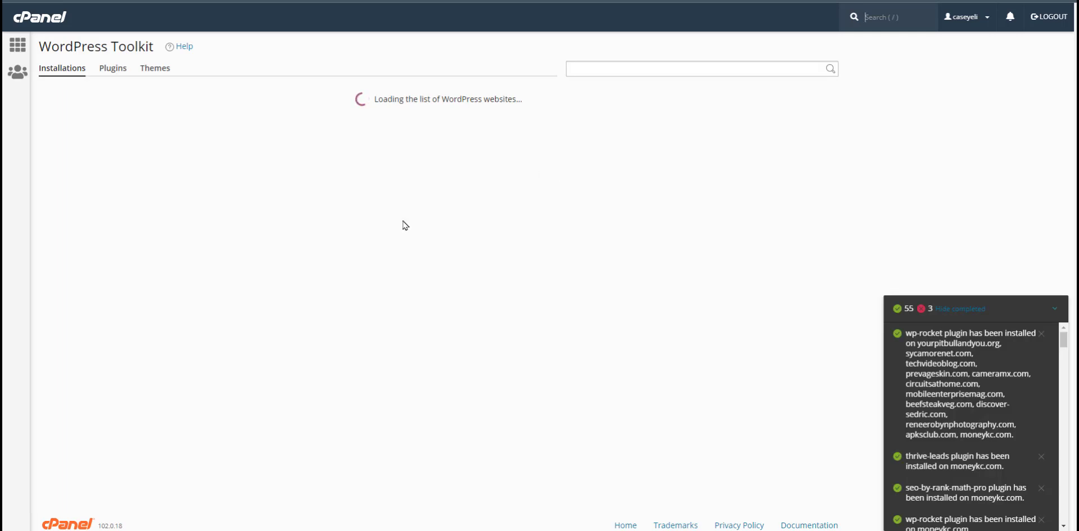
left_click(1055, 309)
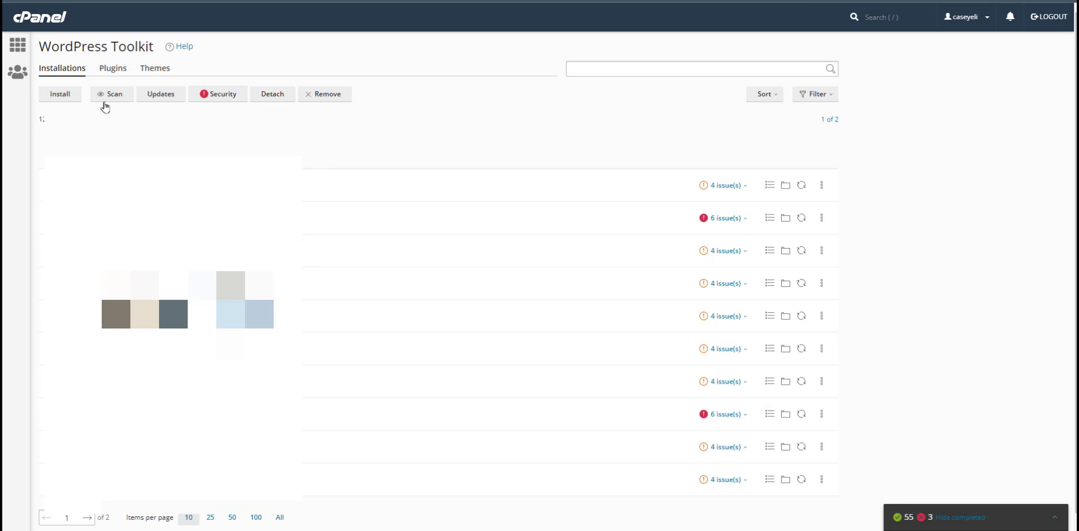
Open the form for a new WordPress installation and examine the administrator username and password fields.
left_click(62, 94)
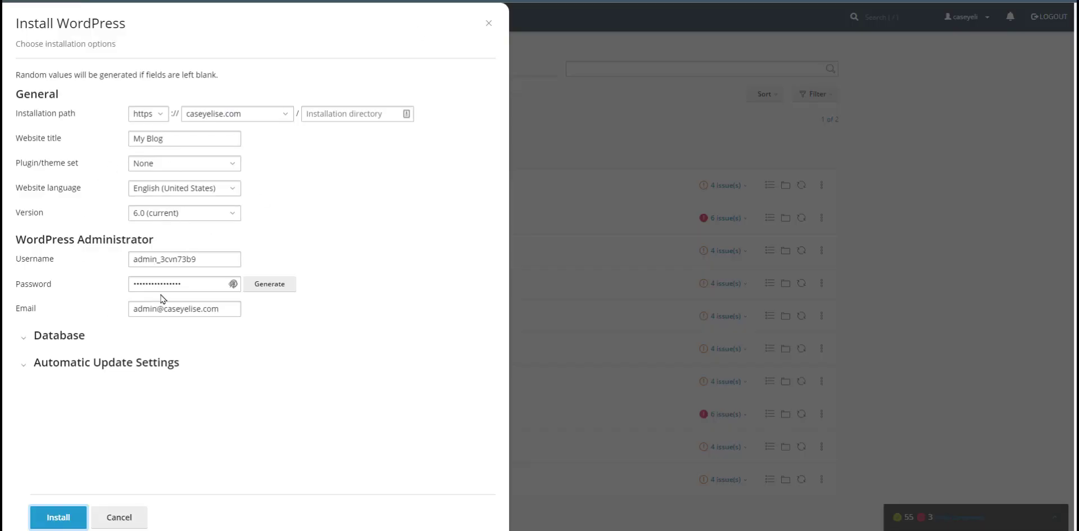
left_click(201, 259)
left_click(186, 285)
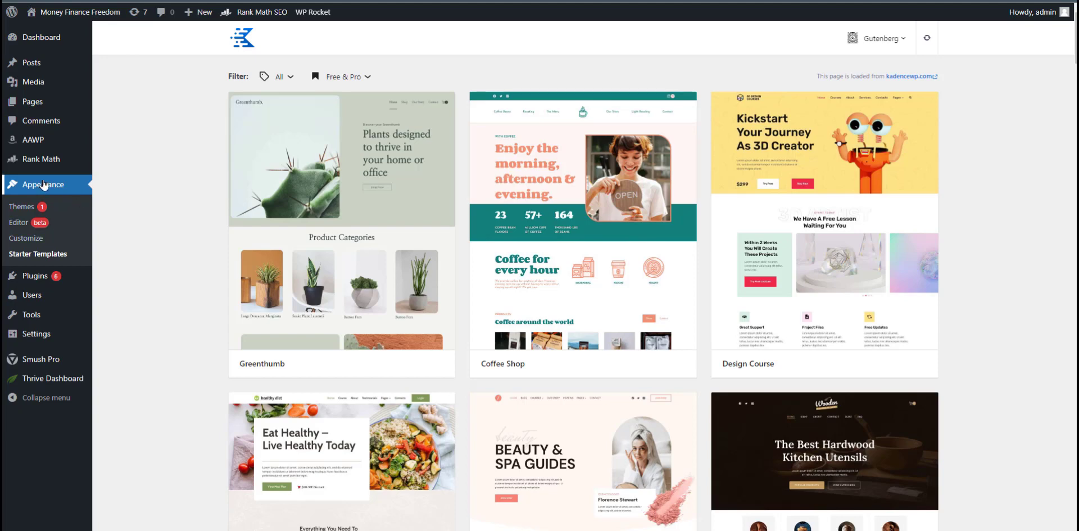
Open the page for adding new WordPress themes and search for astra.
left_click(29, 207)
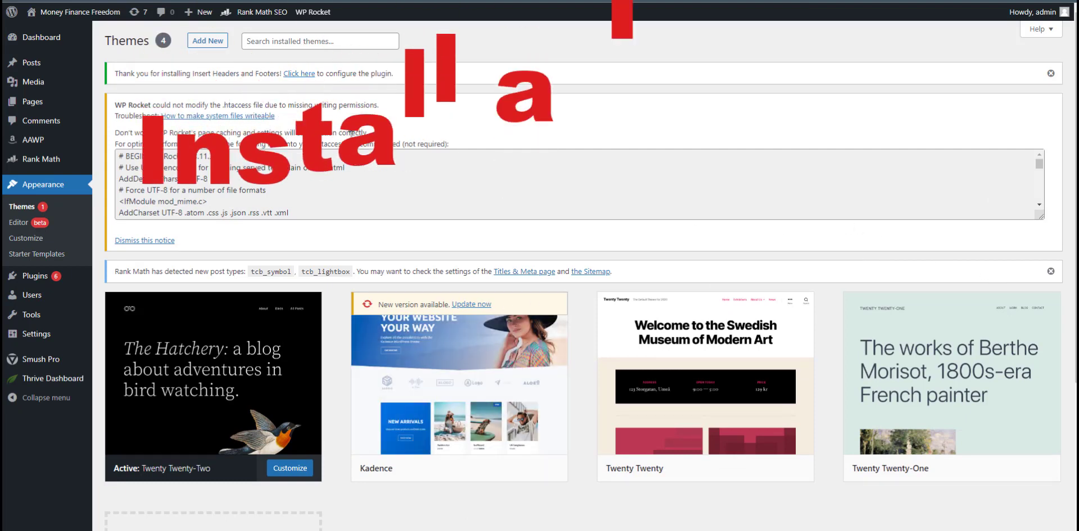
left_click(211, 41)
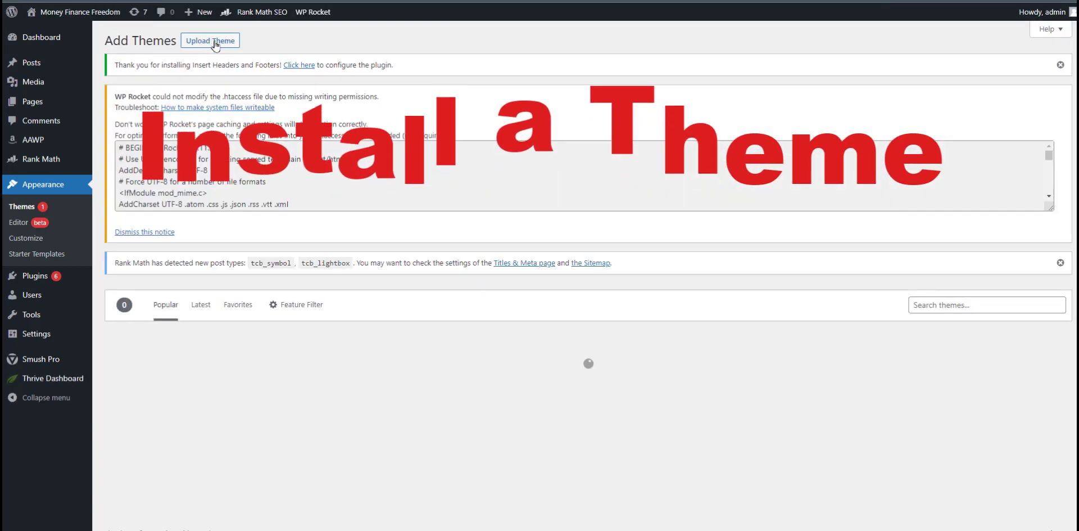
left_click(981, 304)
type("as")
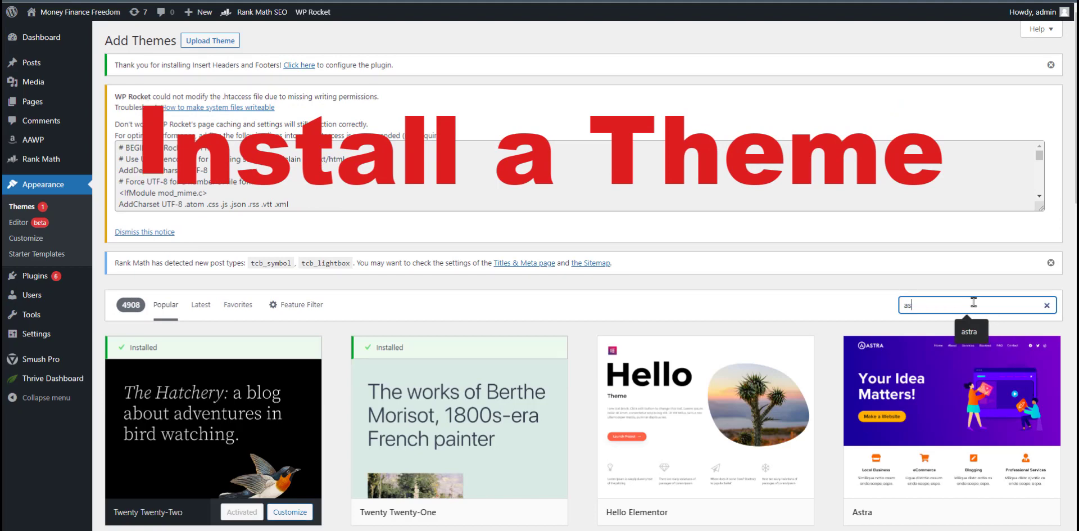
type("tra")
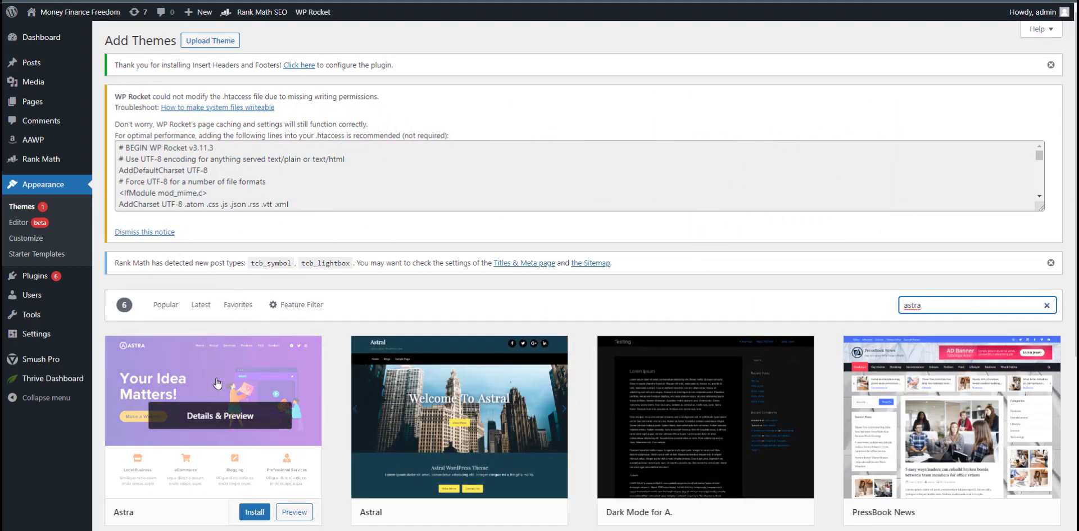
scroll(217, 383, "down", 2)
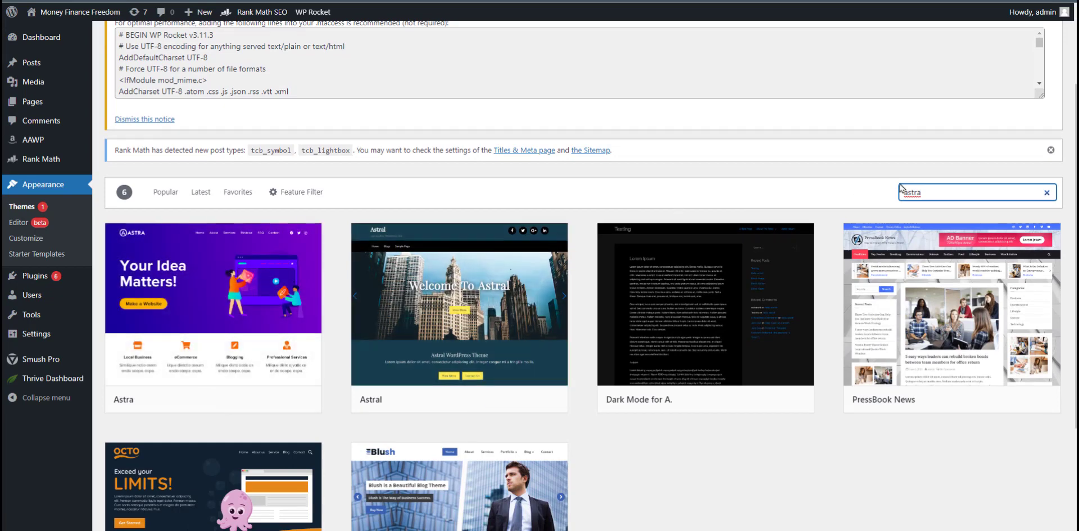
Search the themes for kadence and activate the Kadence theme.
left_click_drag(945, 192, 846, 199)
type("kad")
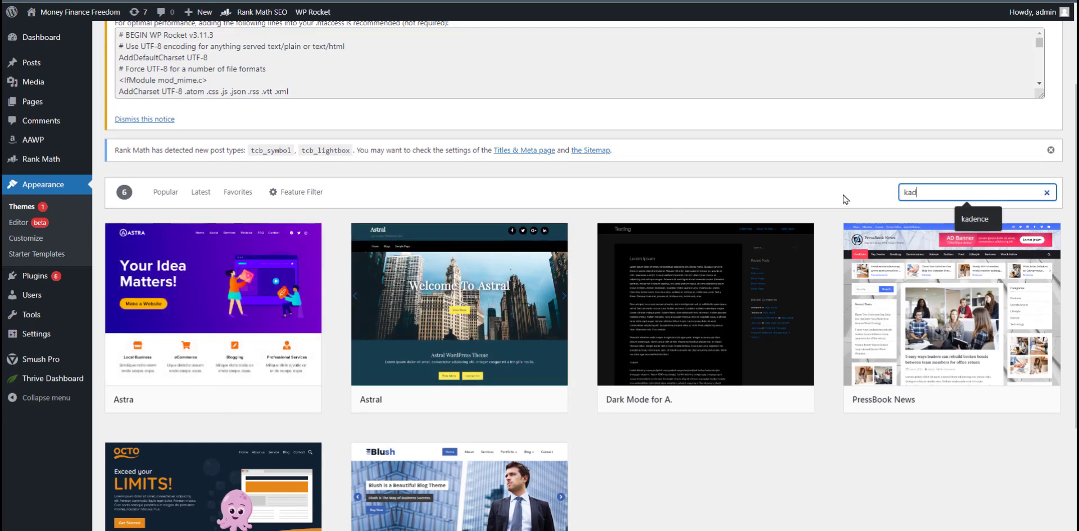
type("ence")
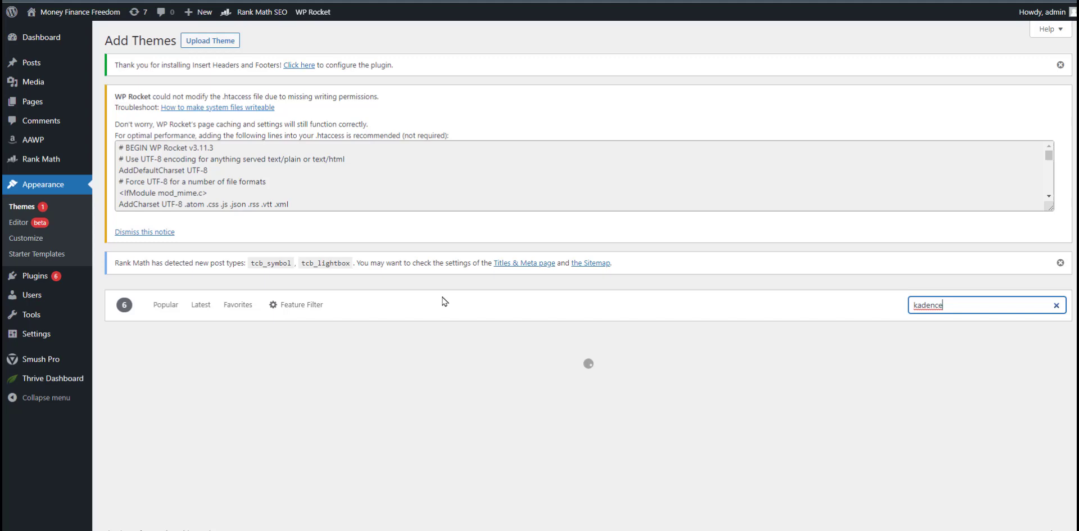
scroll(423, 276, "down", 2)
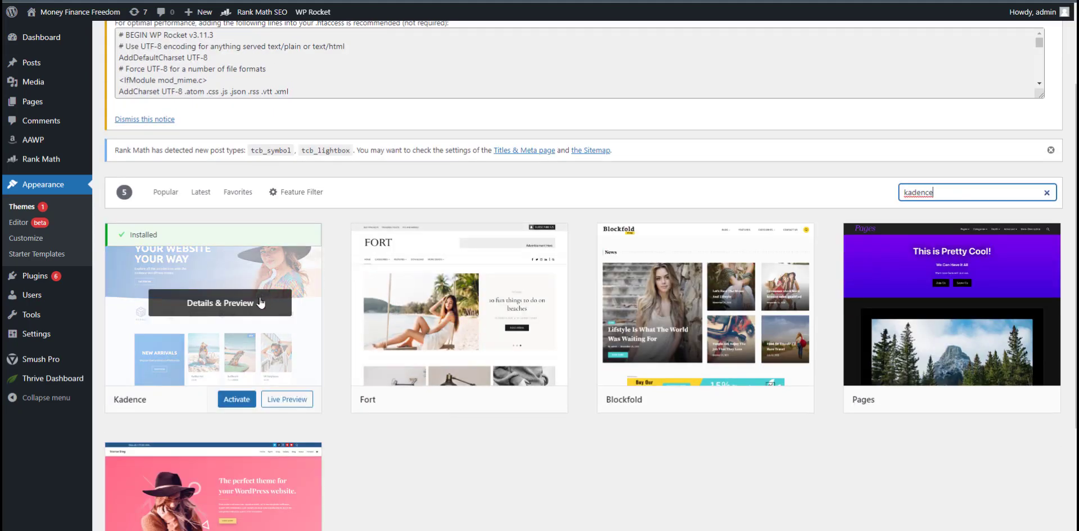
scroll(301, 282, "down", 3)
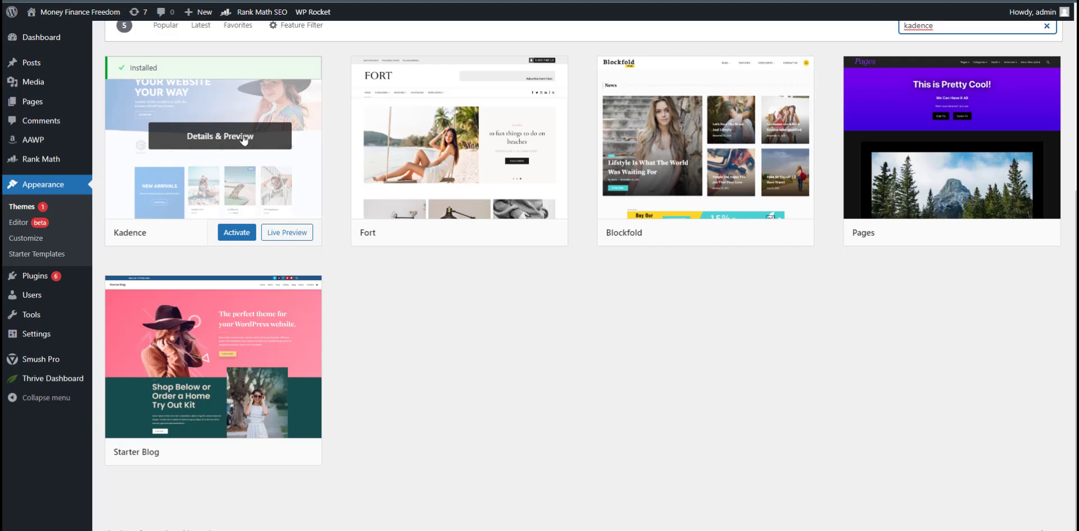
scroll(259, 209, "up", 3)
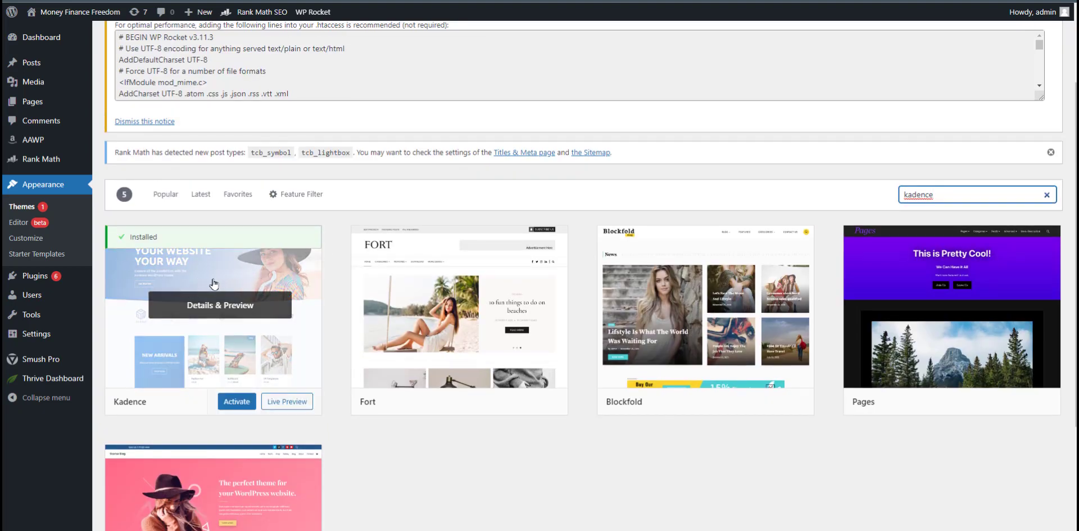
left_click(235, 405)
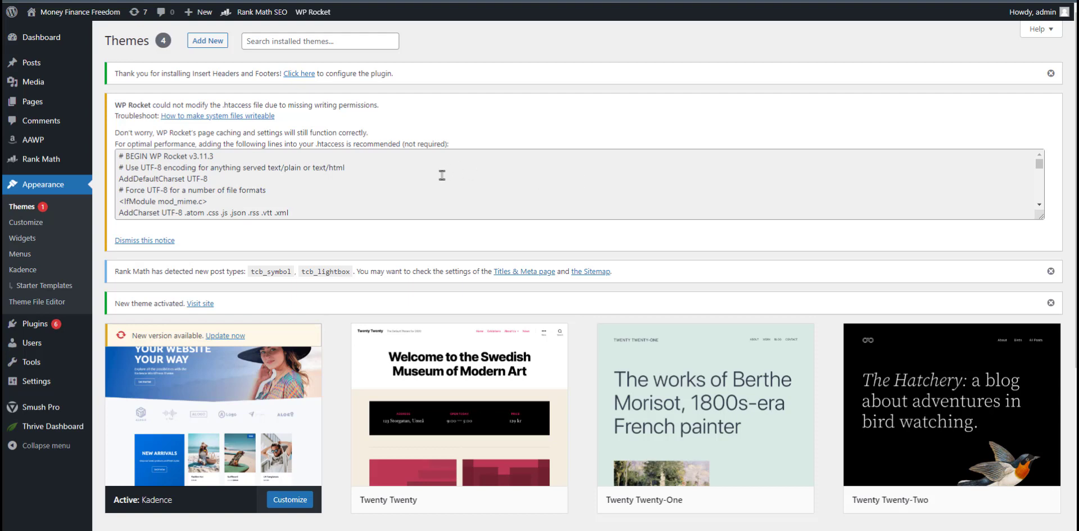
Update the active Kadence theme to its new version and open the Kadence starter templates.
scroll(318, 193, "down", 3)
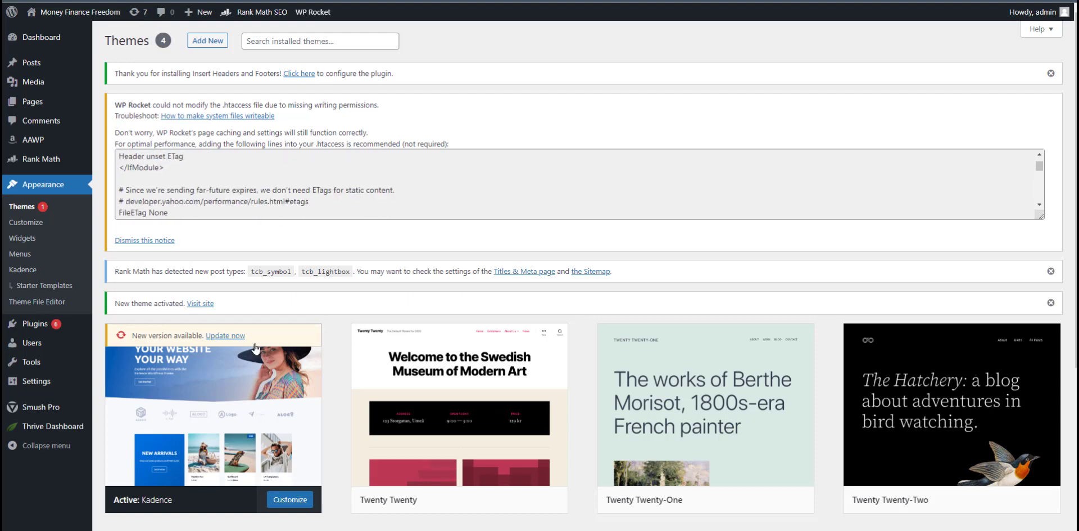
left_click(226, 336)
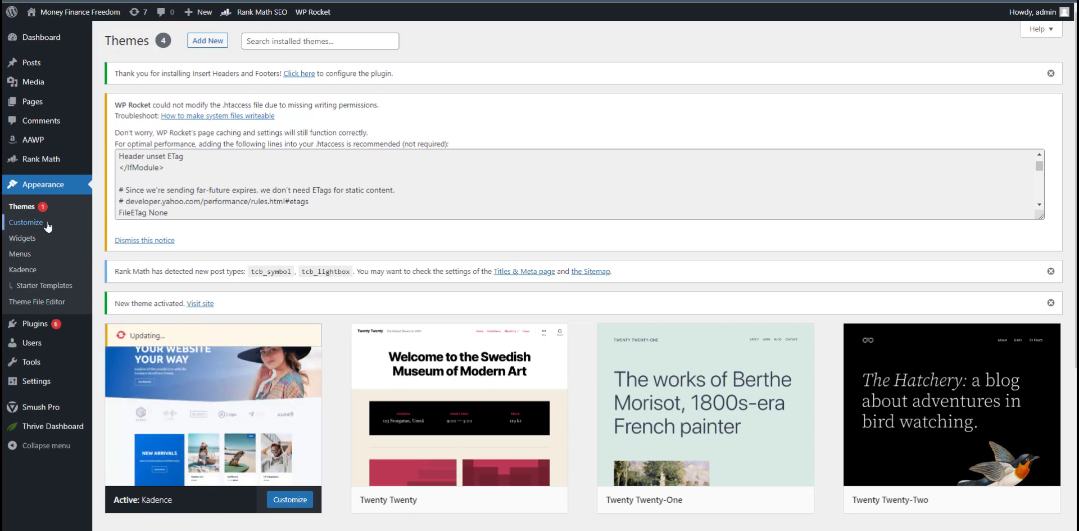
left_click(45, 285)
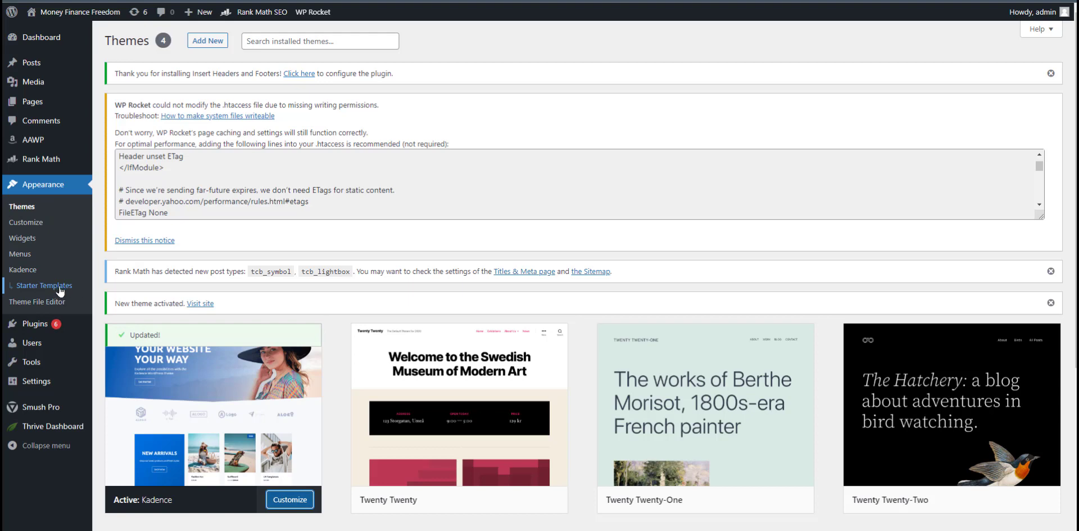
left_click(48, 287)
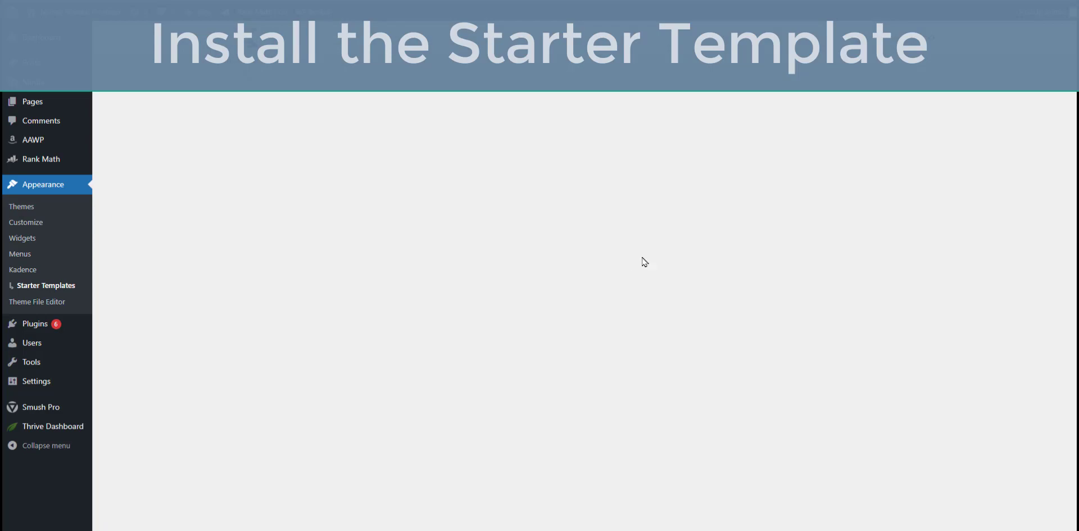
Browse the starter template gallery and examine the available site designs, including those marked PRO.
scroll(751, 230, "down", 5)
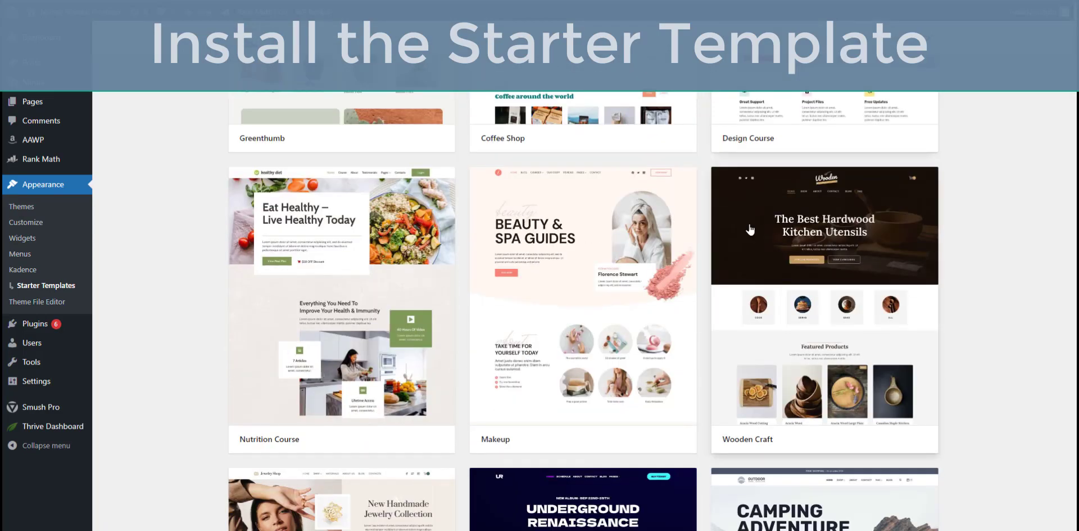
scroll(751, 229, "down", 11)
scroll(758, 221, "down", 2)
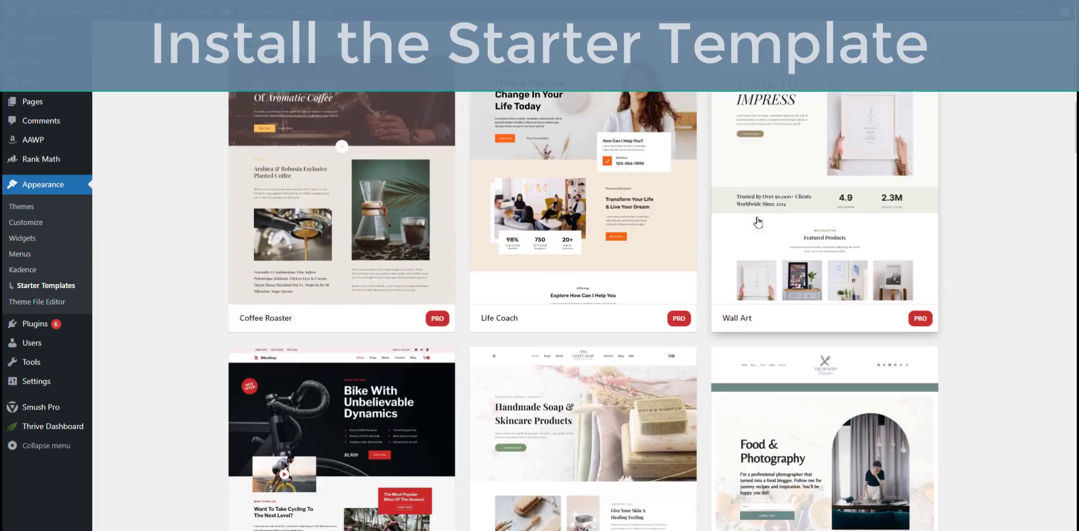
scroll(758, 221, "down", 10)
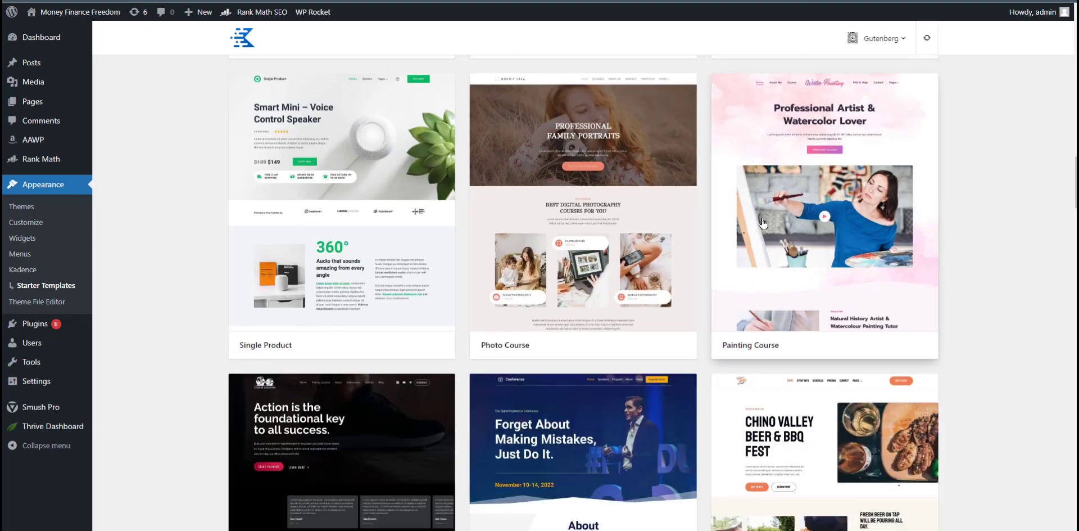
scroll(763, 223, "down", 7)
scroll(590, 217, "down", 3)
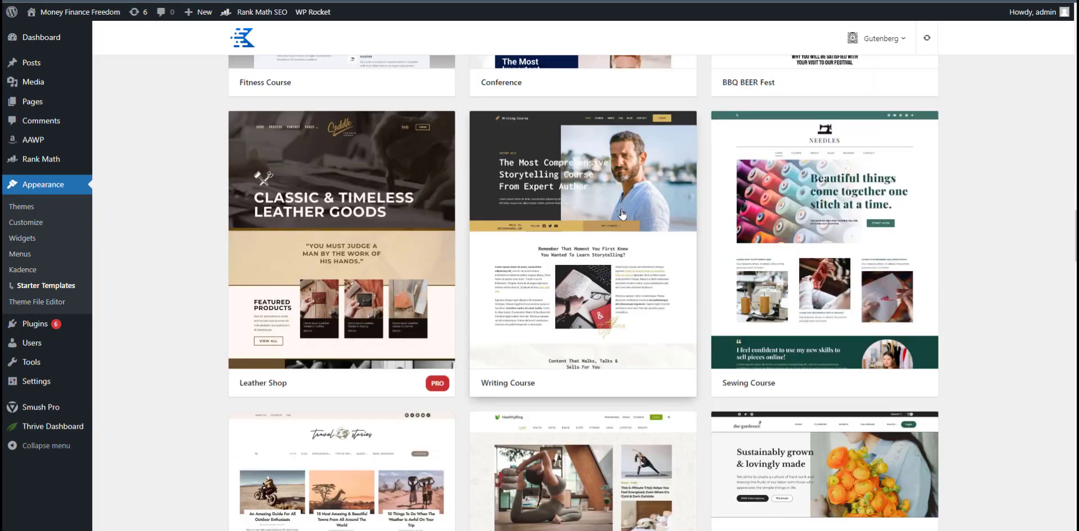
scroll(673, 213, "down", 11)
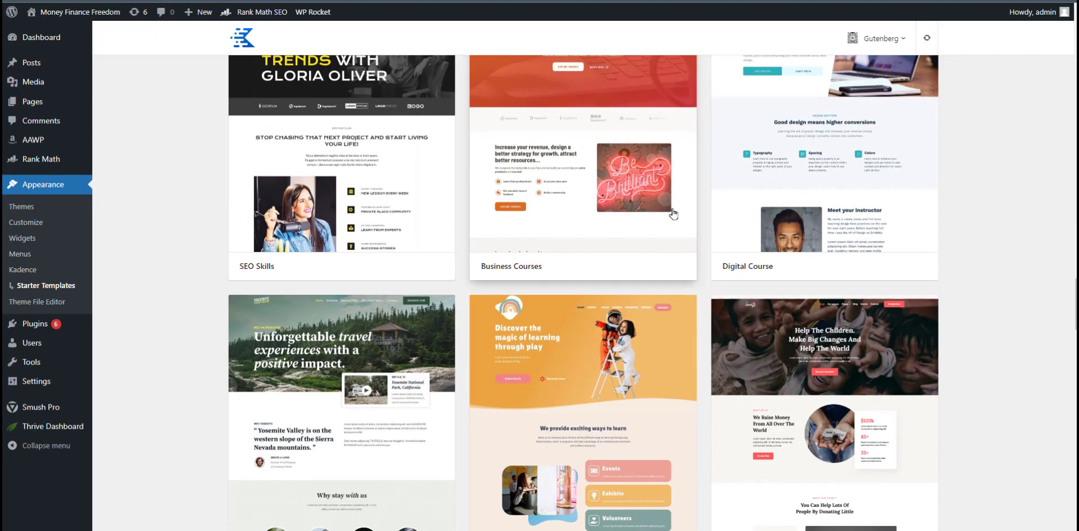
scroll(673, 214, "down", 11)
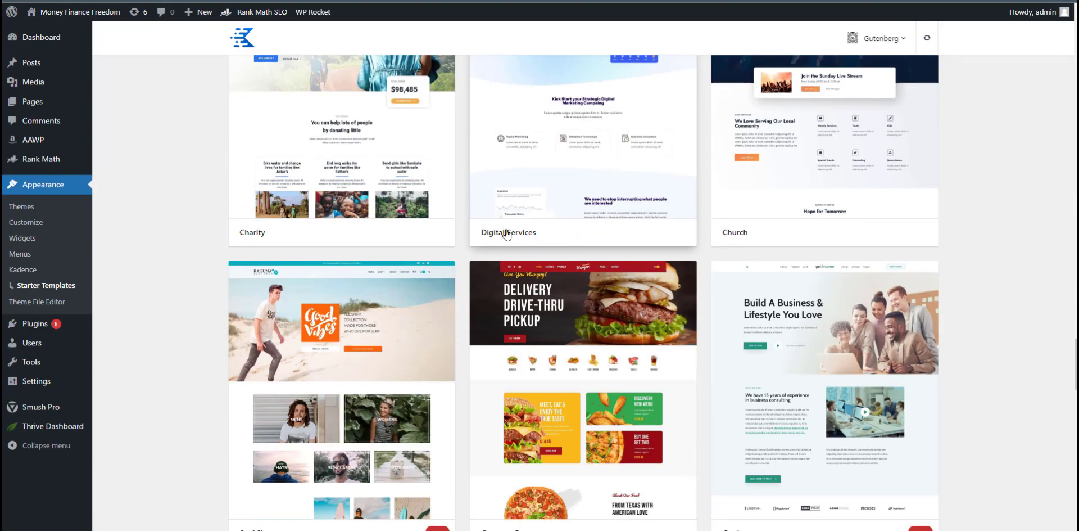
scroll(506, 235, "down", 2)
scroll(545, 270, "down", 7)
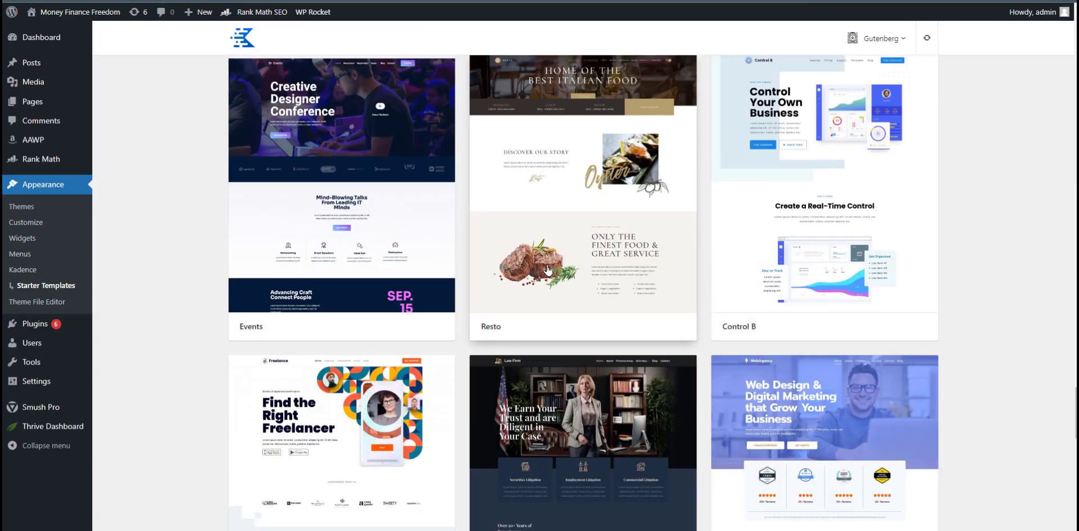
scroll(585, 250, "down", 8)
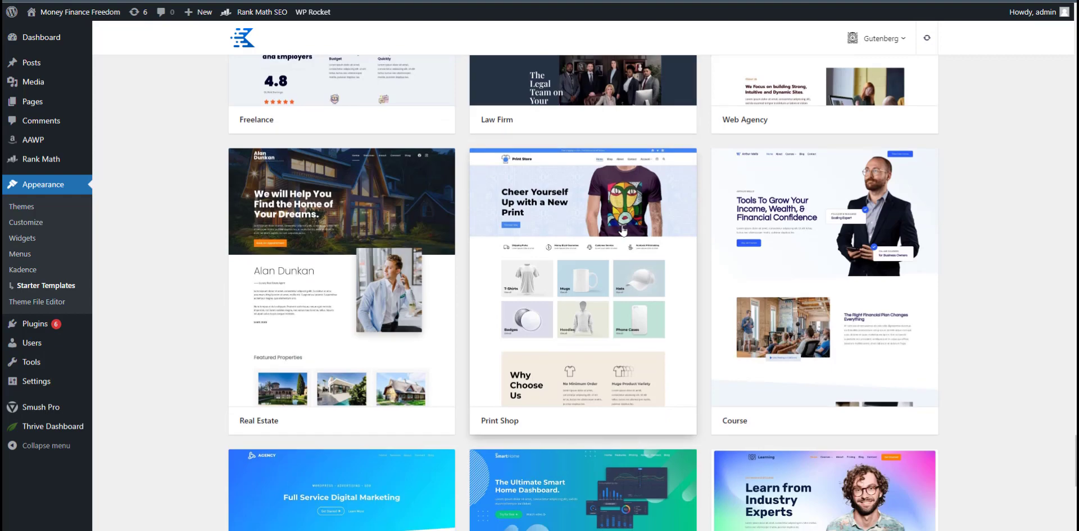
scroll(623, 229, "down", 4)
scroll(634, 227, "down", 5)
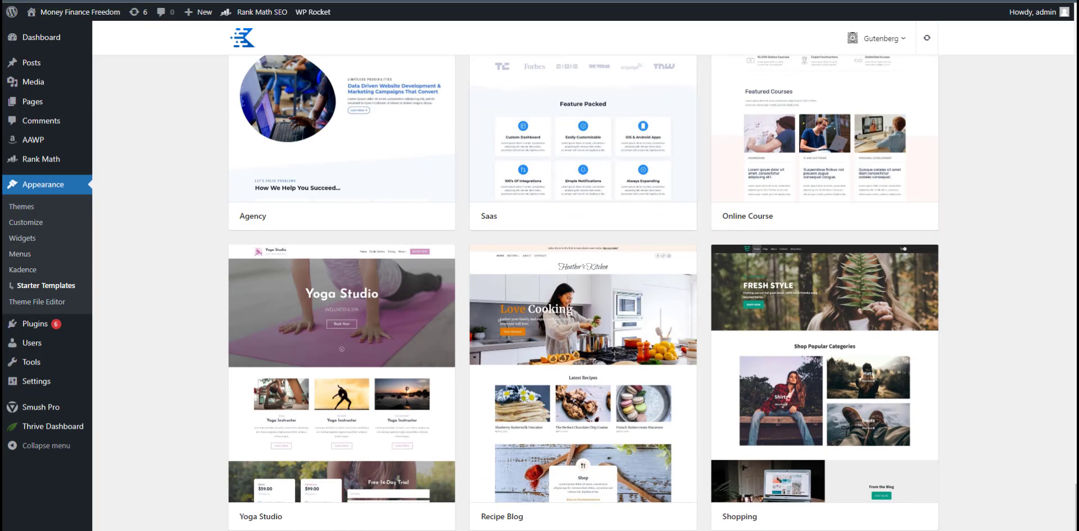
scroll(583, 293, "down", 10)
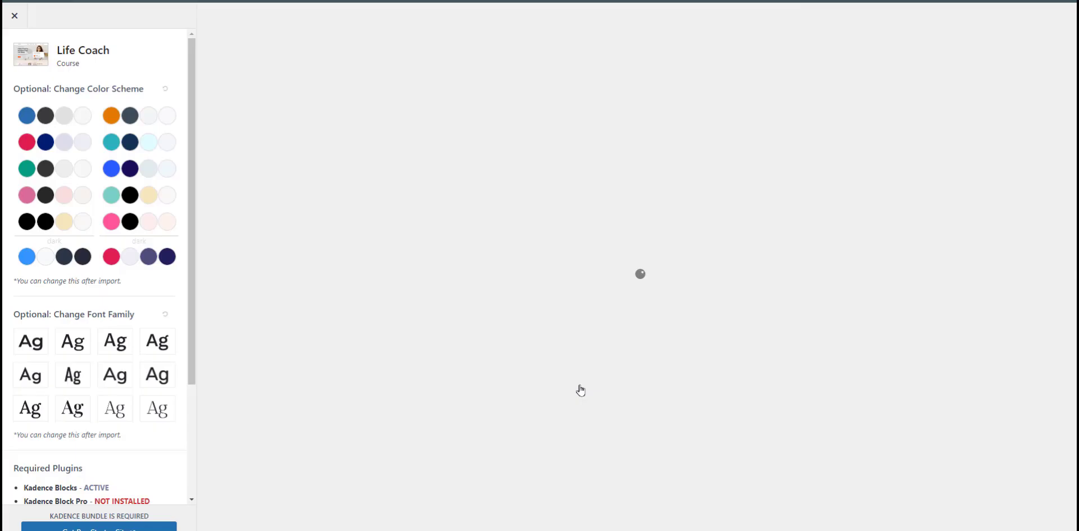
Open the Life Coach starter template and preview its page in the teal and navy color scheme.
left_click(581, 390)
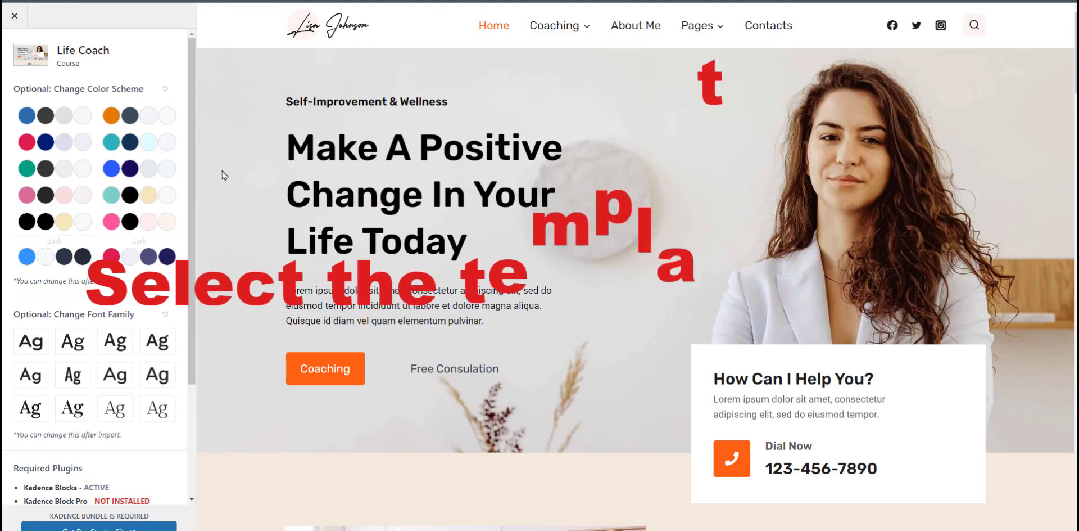
left_click(134, 143)
scroll(516, 126, "down", 15)
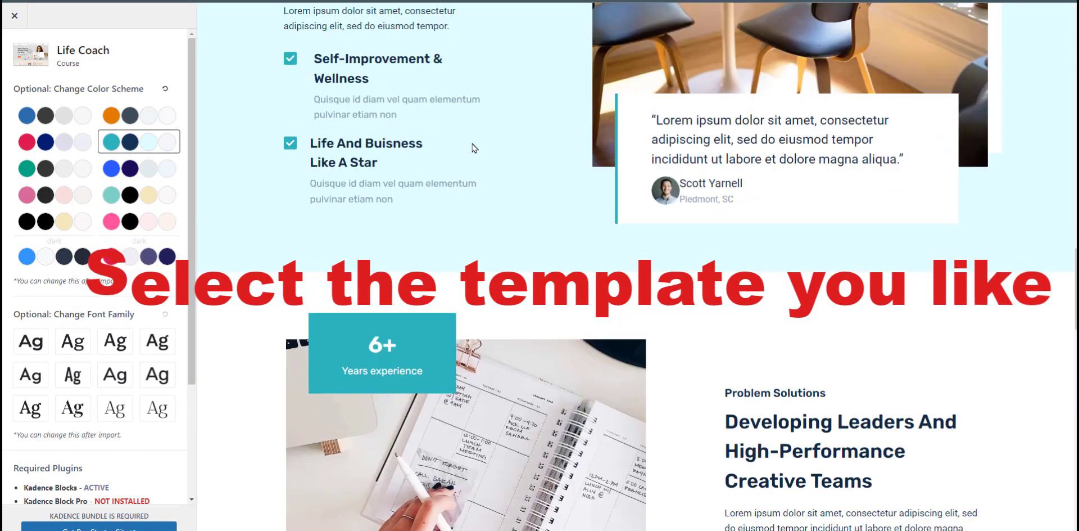
scroll(474, 148, "down", 4)
Try the blue-gray, teal, royal blue, orange and mint color schemes on the Life Coach preview.
left_click(54, 115)
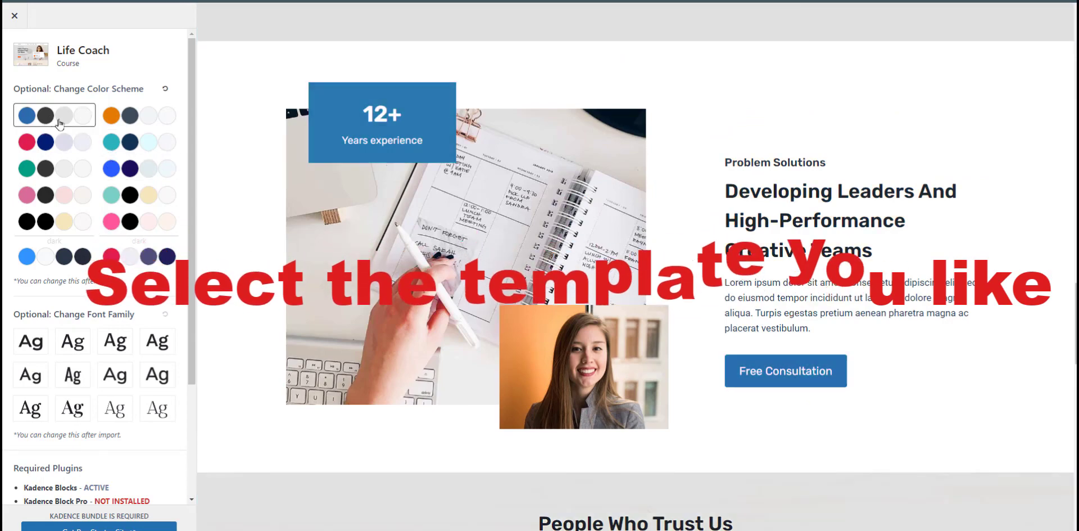
scroll(660, 227, "up", 6)
scroll(659, 227, "up", 10)
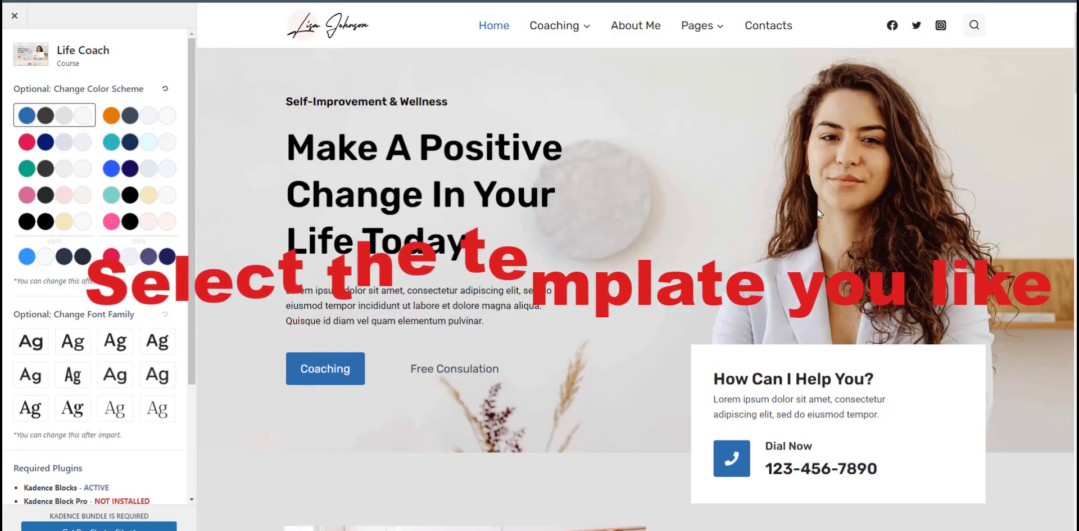
left_click(130, 145)
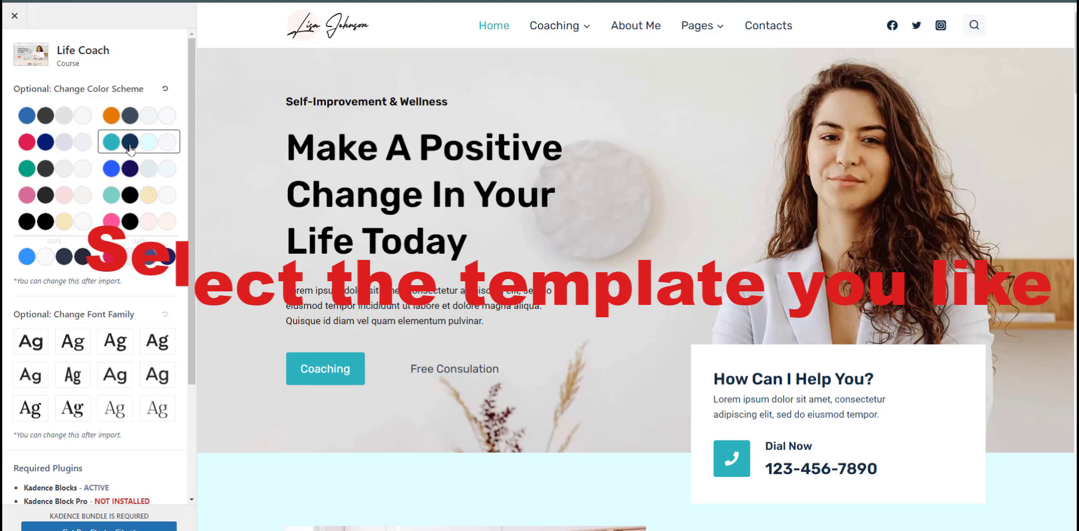
left_click(139, 168)
left_click(139, 115)
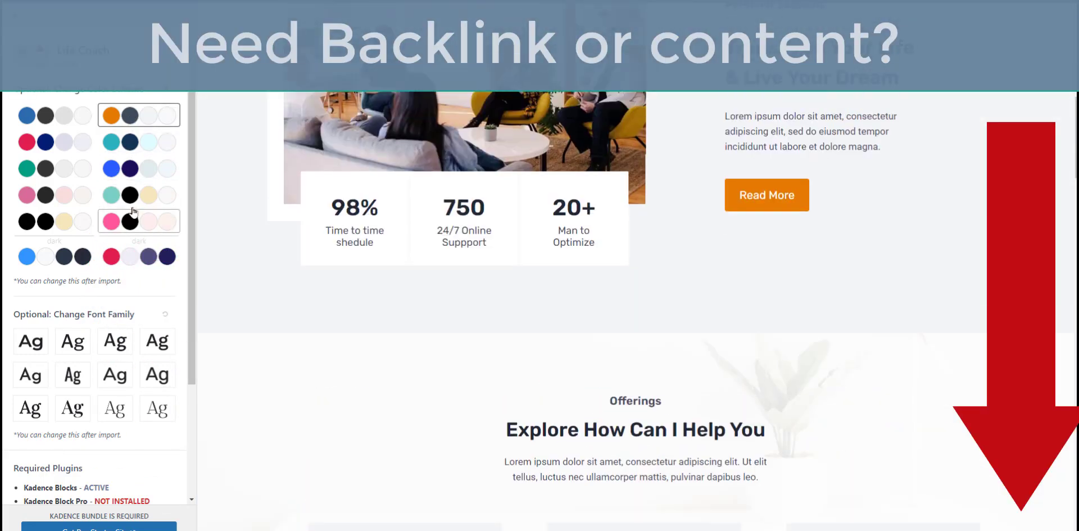
left_click(132, 194)
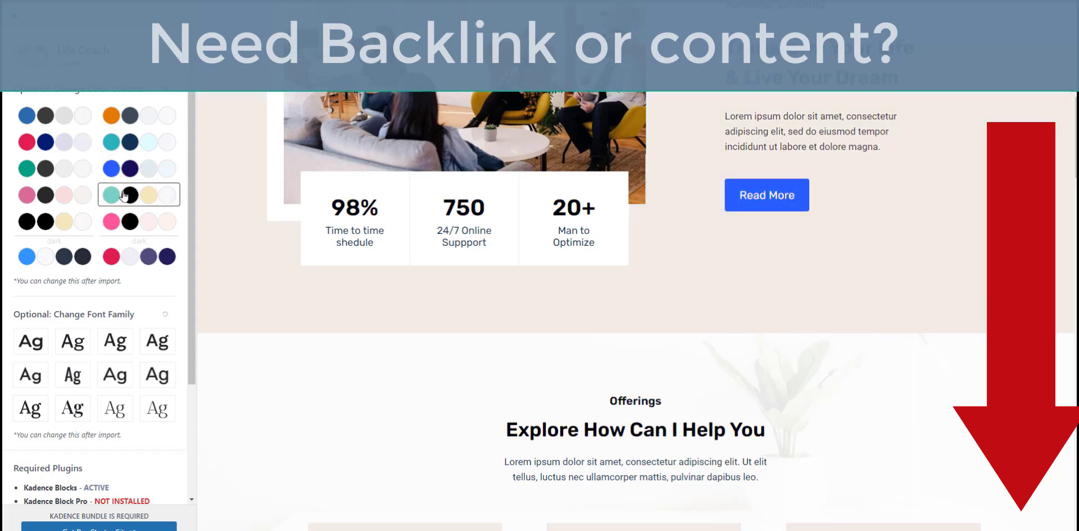
Try the dark color scheme with blue accents and review the page's sections through the testimonials.
left_click(74, 251)
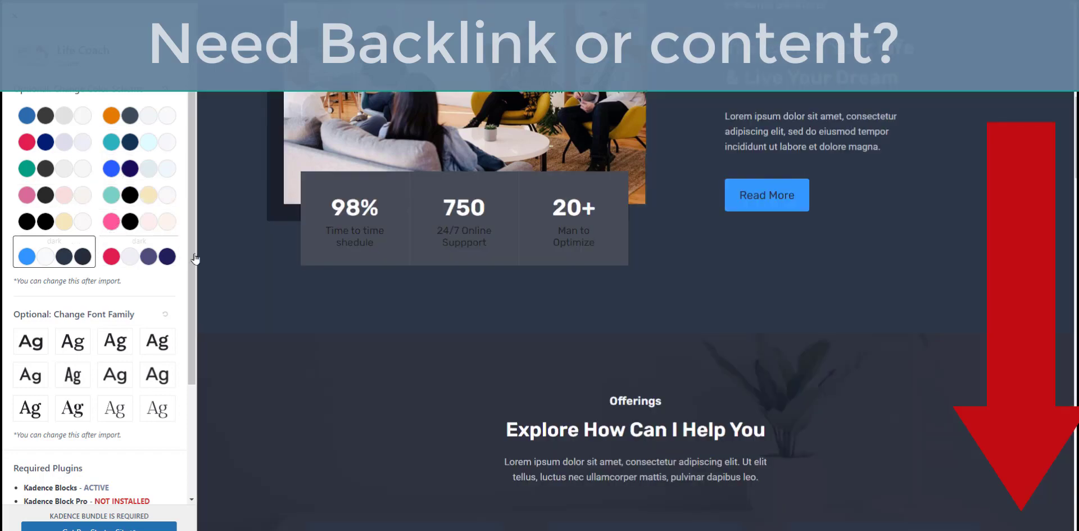
scroll(493, 224, "up", 10)
scroll(451, 191, "down", 15)
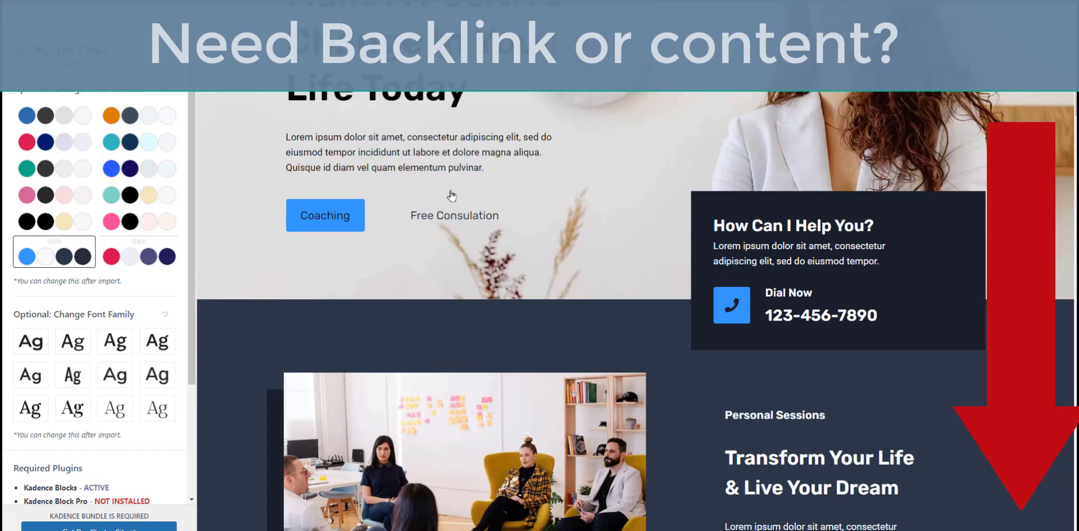
scroll(438, 200, "down", 10)
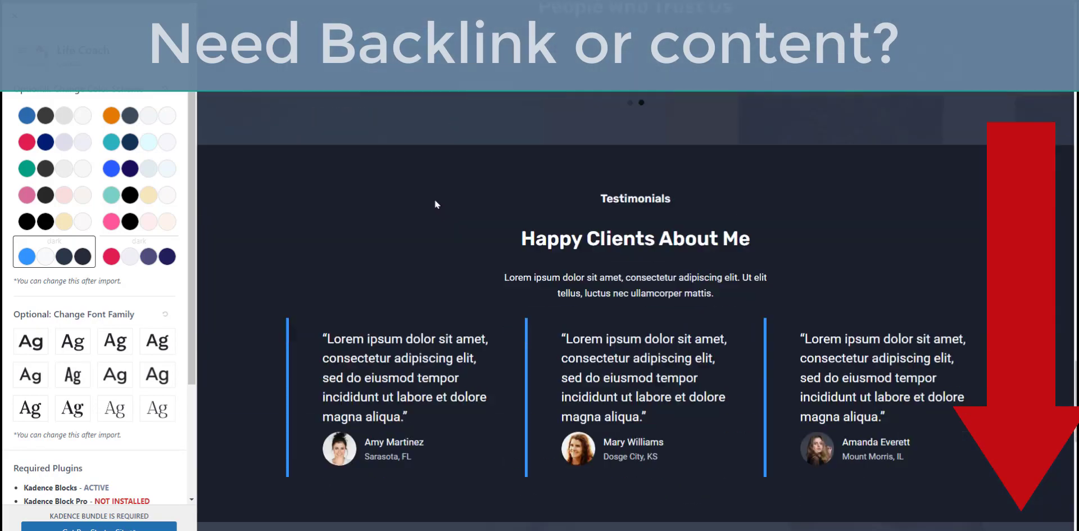
scroll(441, 217, "up", 8)
scroll(430, 221, "up", 15)
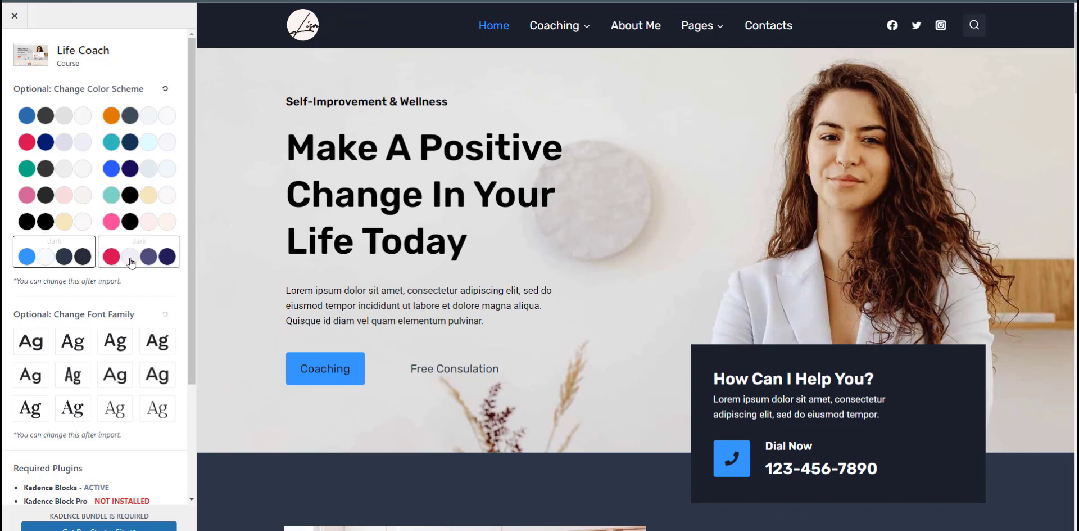
Compare the mint, dark blue, blue-gray, red and navy, teal, and orange color schemes on the template's hero section.
left_click(138, 209)
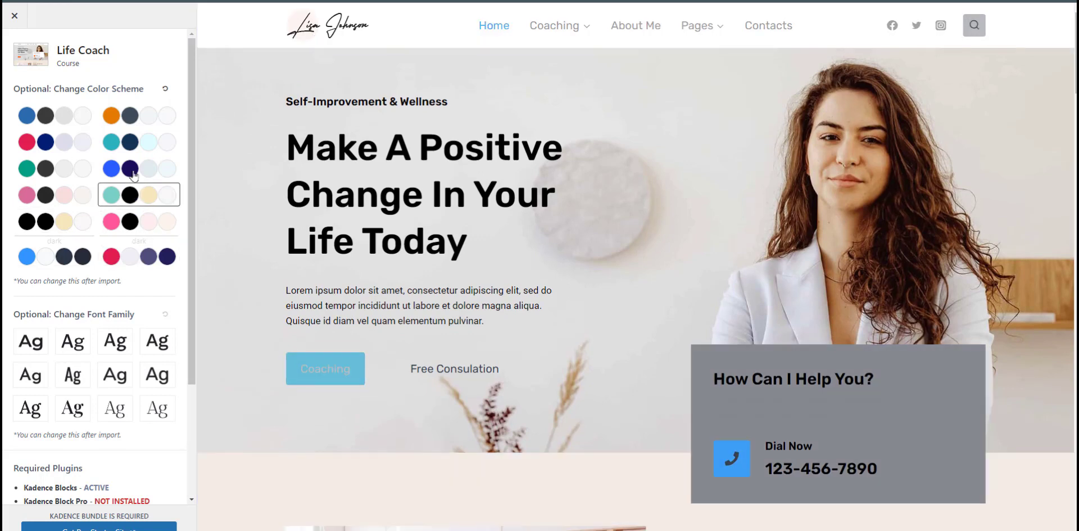
left_click(52, 260)
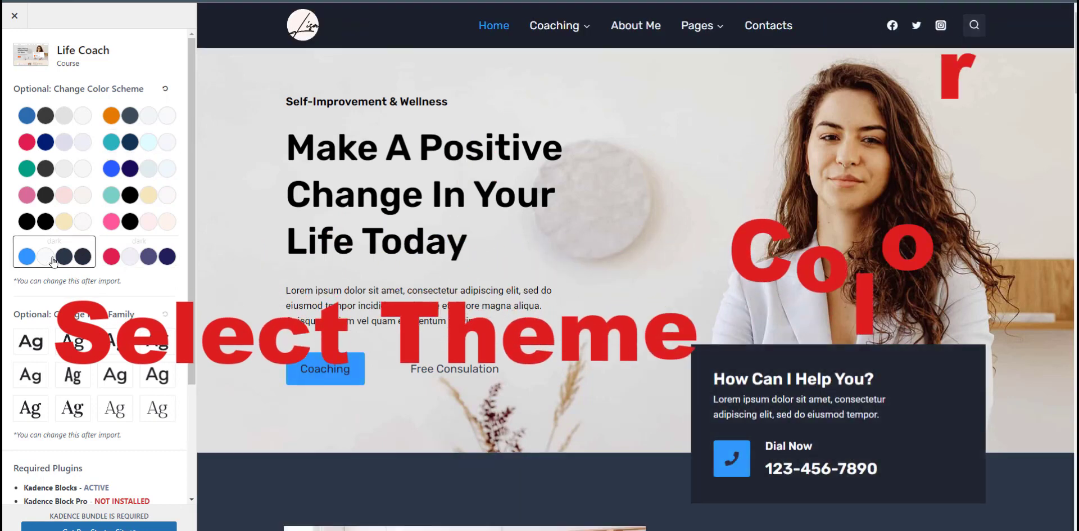
left_click(59, 125)
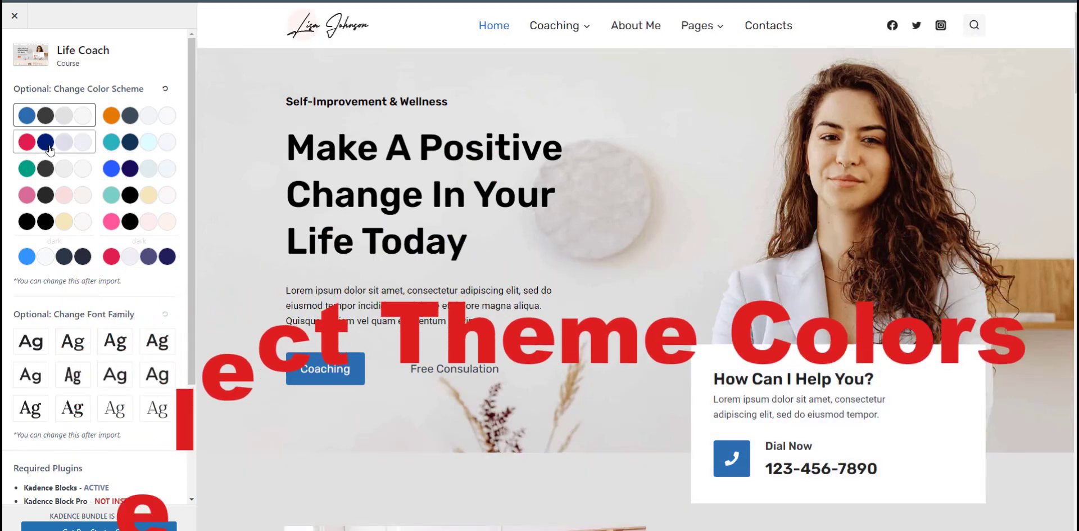
left_click(47, 145)
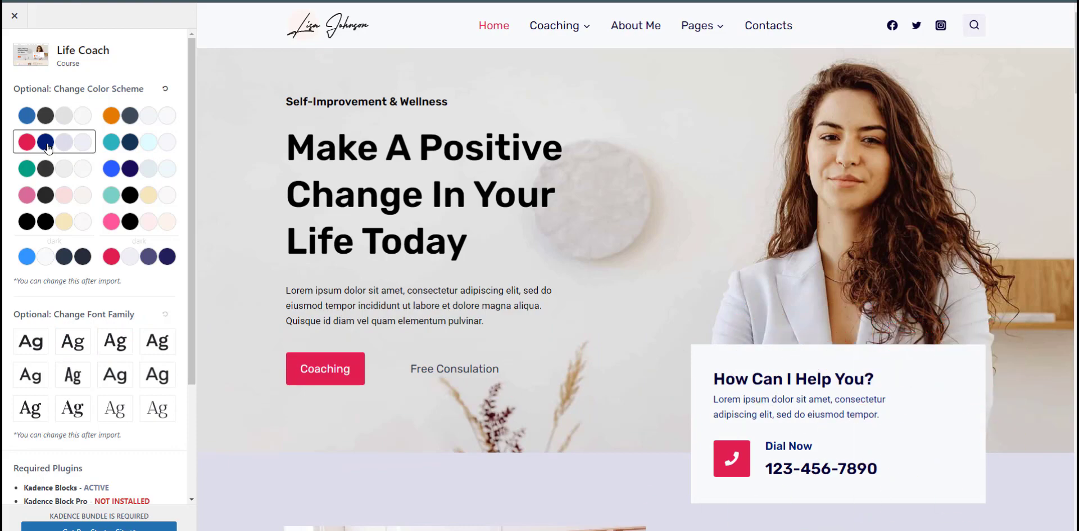
left_click(129, 144)
left_click(134, 121)
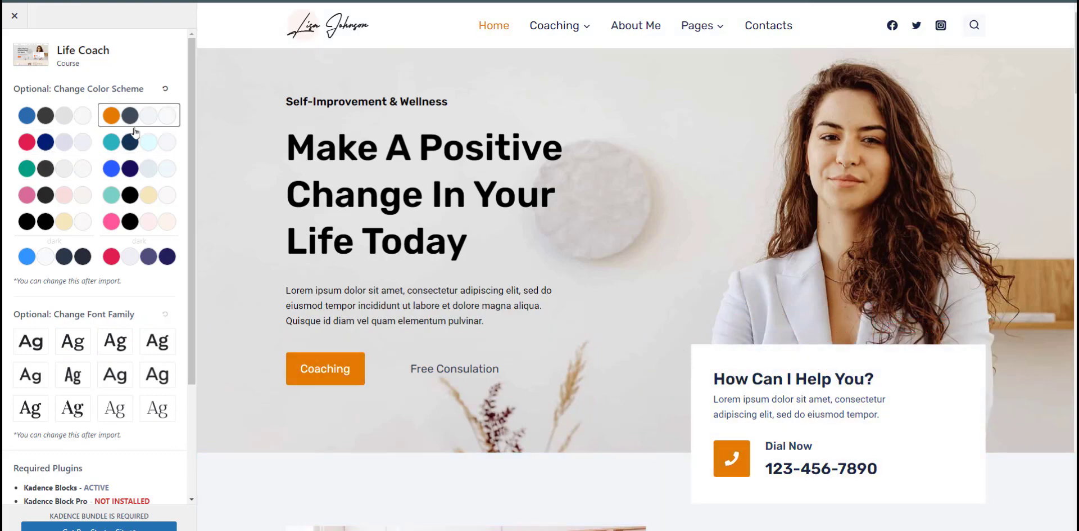
Apply the dark color scheme with blue accents to the Life Coach template and review the page down to its footer.
left_click(55, 254)
scroll(556, 232, "down", 10)
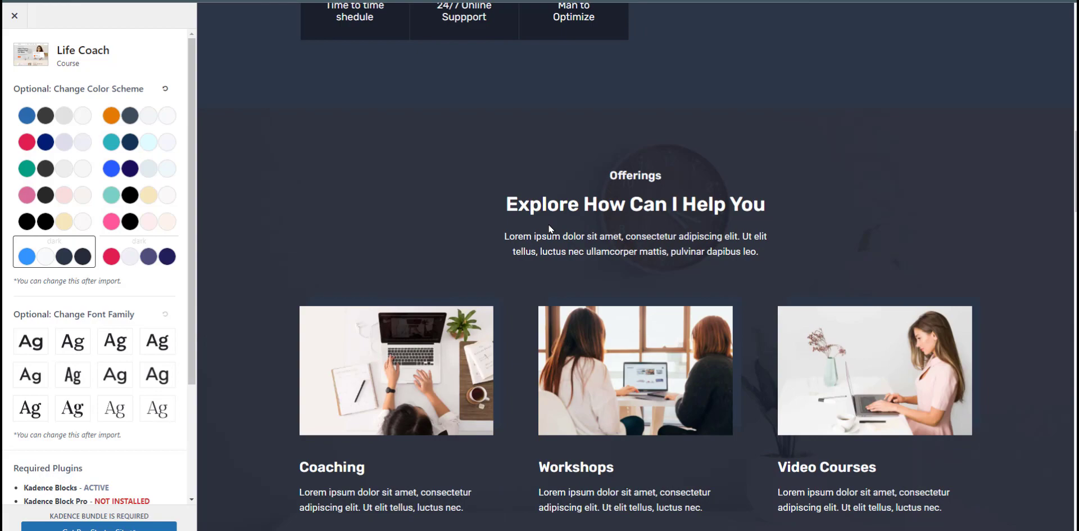
scroll(565, 239, "down", 20)
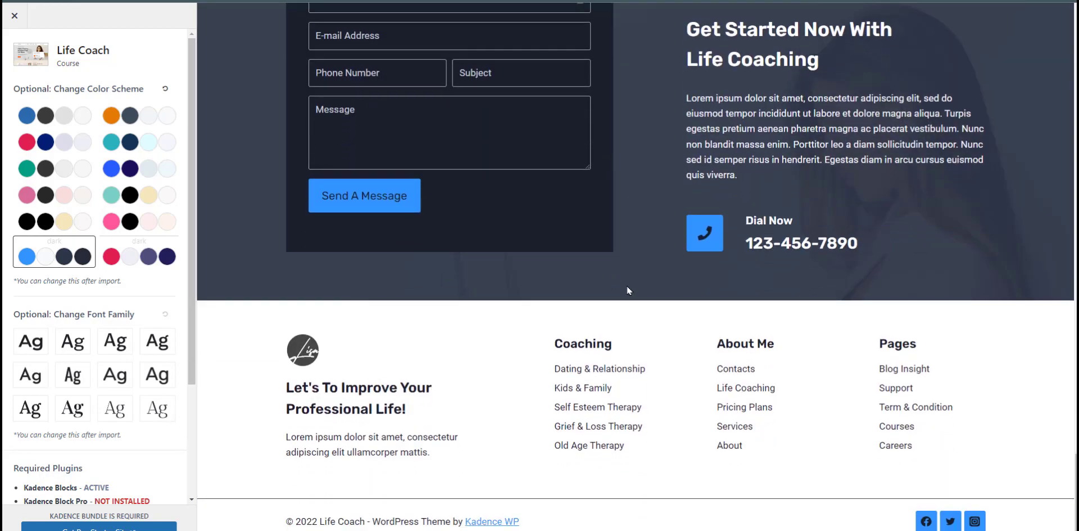
scroll(628, 289, "up", 20)
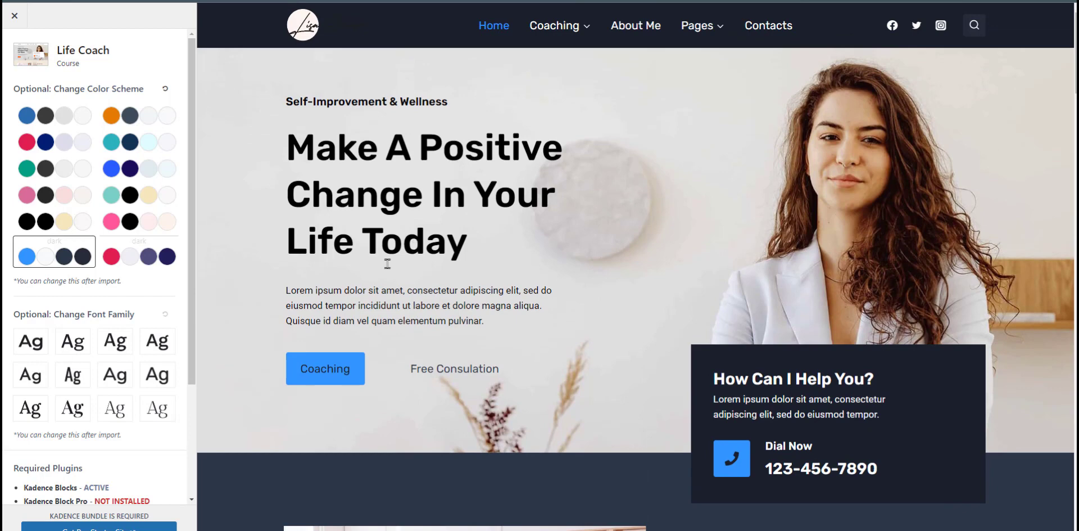
Check the Life Coach template's required plugins and open the Kadence bundle offer for pro starter sites.
scroll(66, 499, "down", 3)
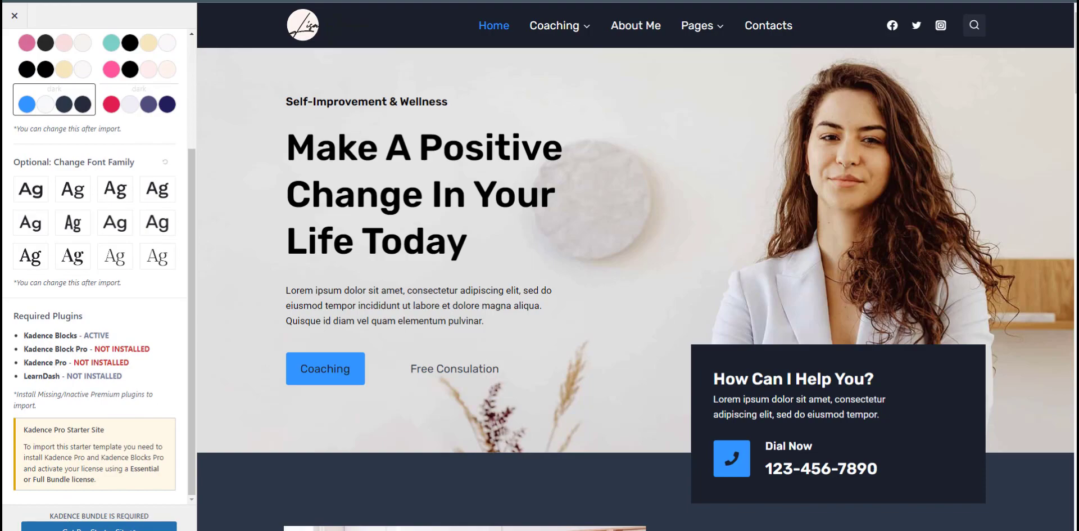
left_click(95, 527)
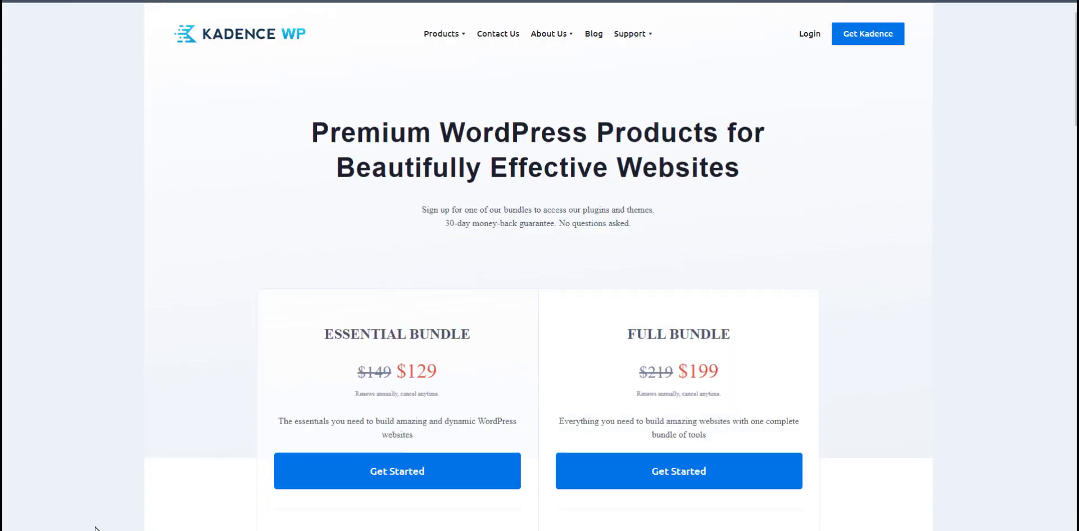
Look over the Kadence bundle offer and preview the Web Agency template in the orange, teal, blue and navy, mint, and pink and black color schemes.
scroll(508, 228, "down", 3)
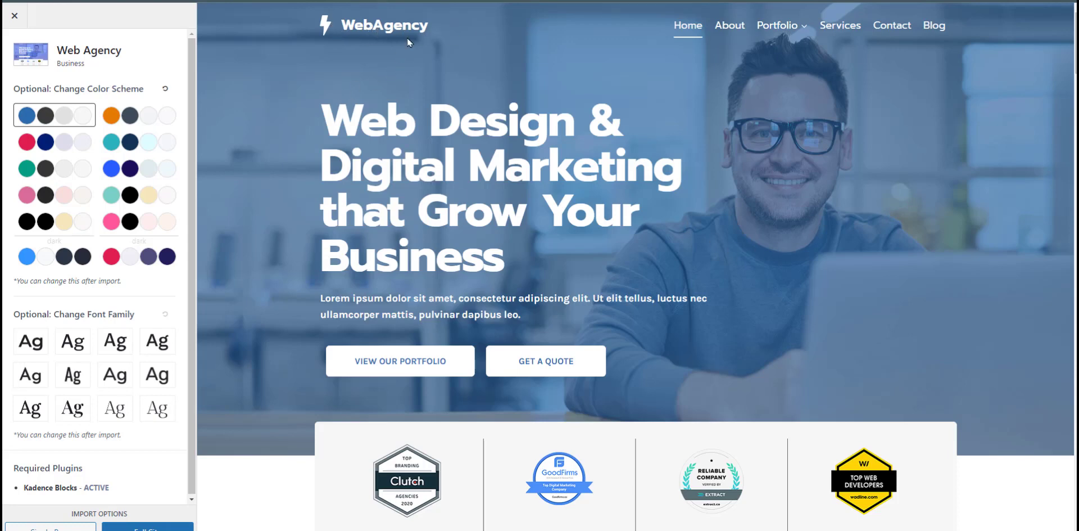
scroll(431, 49, "down", 3)
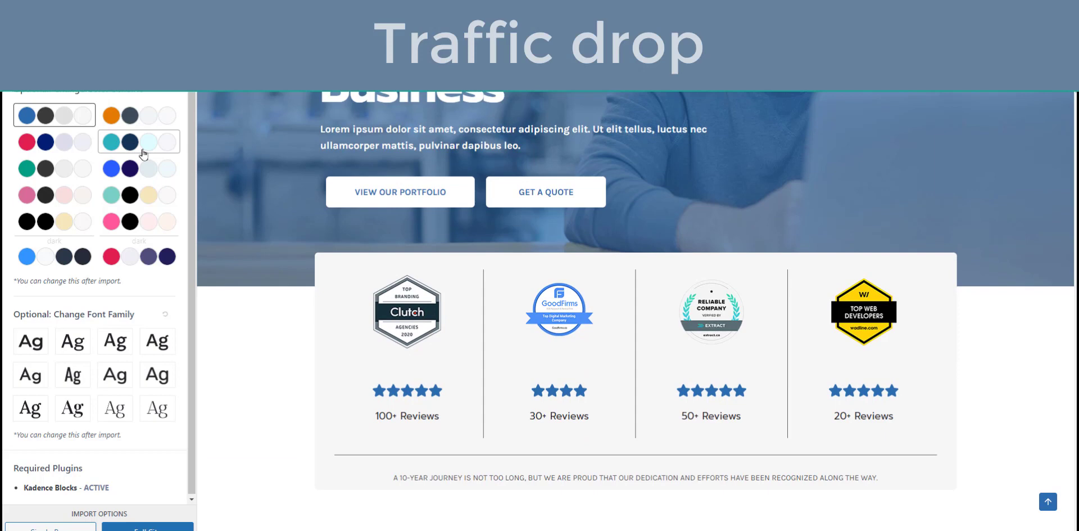
left_click(136, 118)
left_click(138, 142)
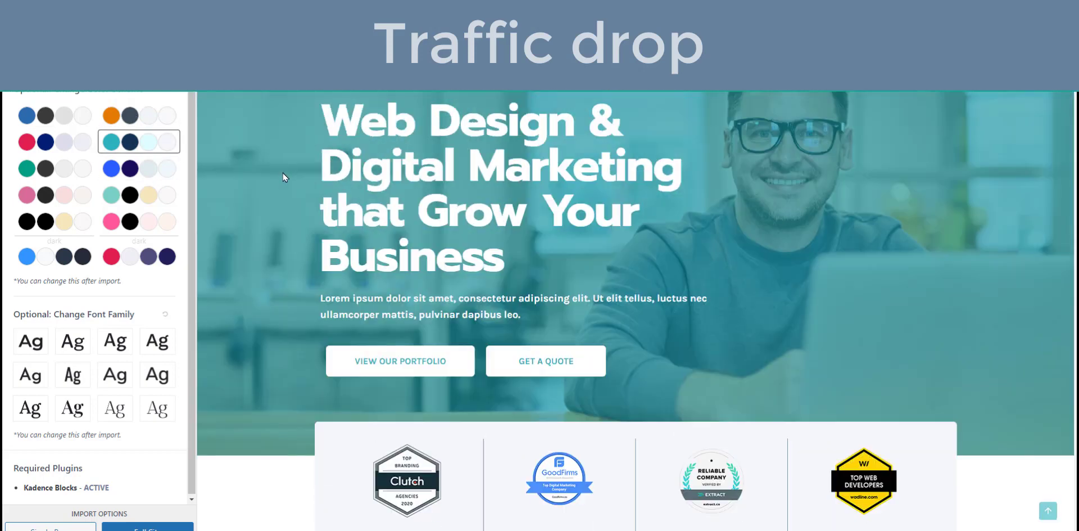
left_click(145, 169)
left_click(145, 195)
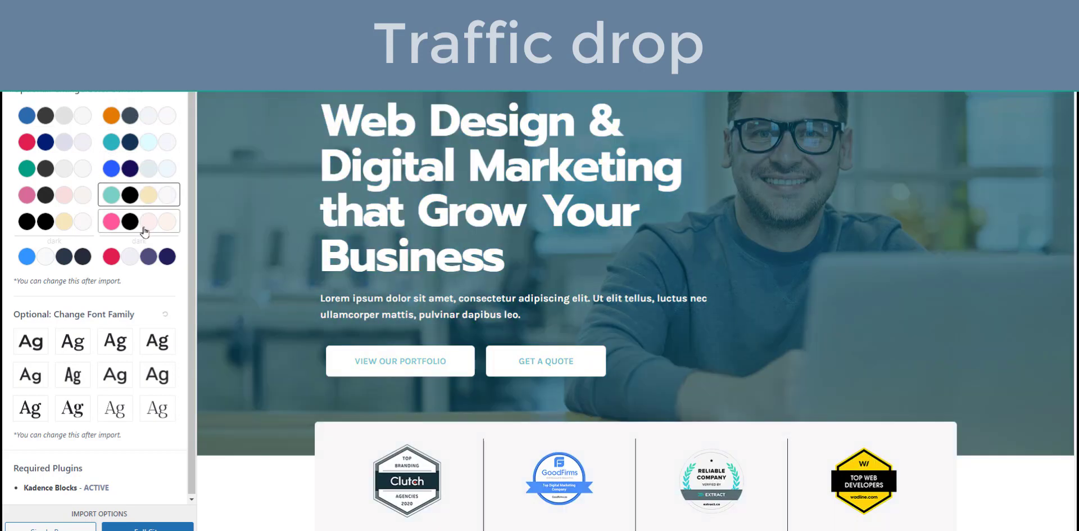
left_click(145, 222)
Preview the Web Agency template in the black and cream, dusty pink, and red and navy schemes, and return to blue and gray.
left_click(47, 225)
left_click(49, 169)
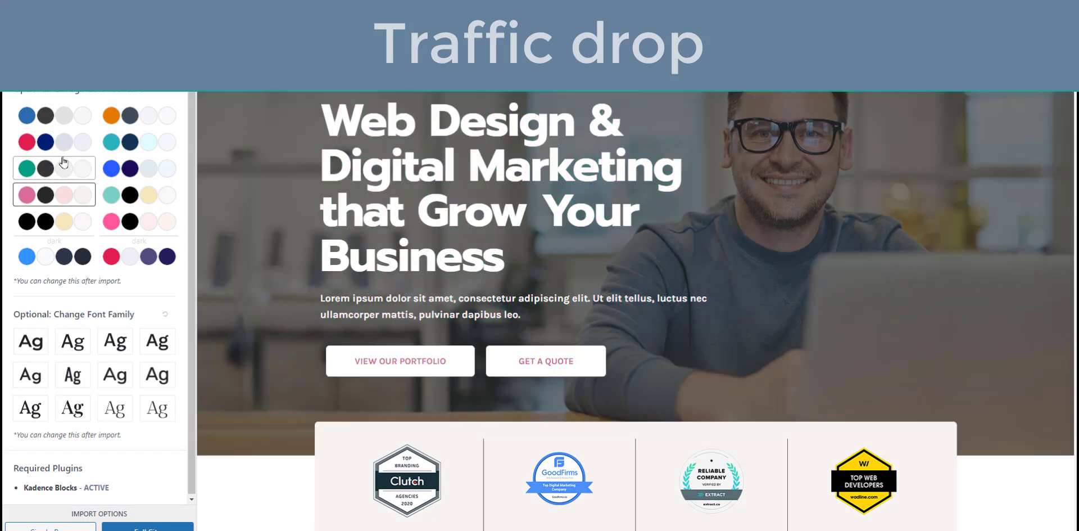
left_click(57, 151)
left_click(45, 119)
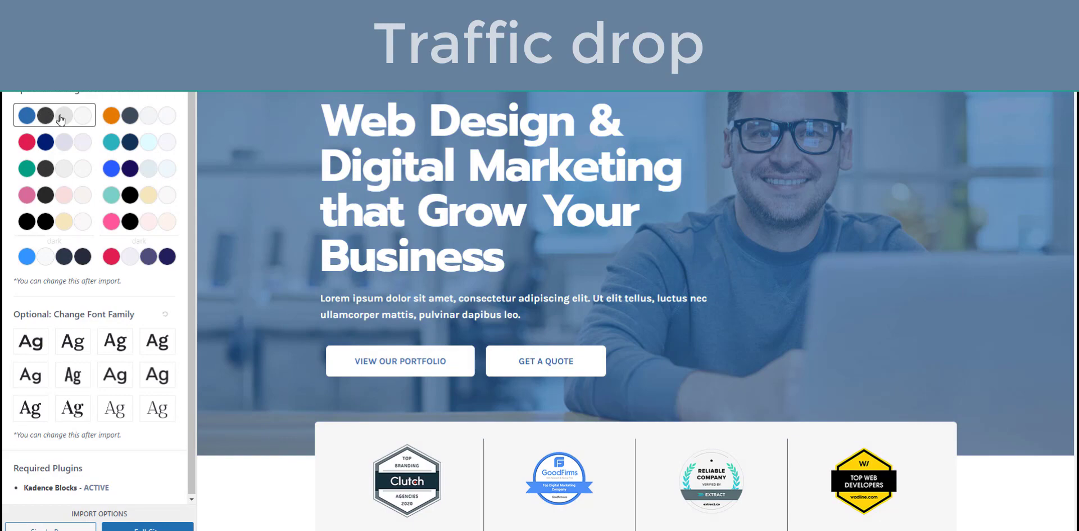
scroll(691, 197, "down", 3)
scroll(690, 198, "up", 3)
Compare the dark color scheme with blue accents against the blue and gray one on the Web Agency template's hero and review badges.
left_click(54, 253)
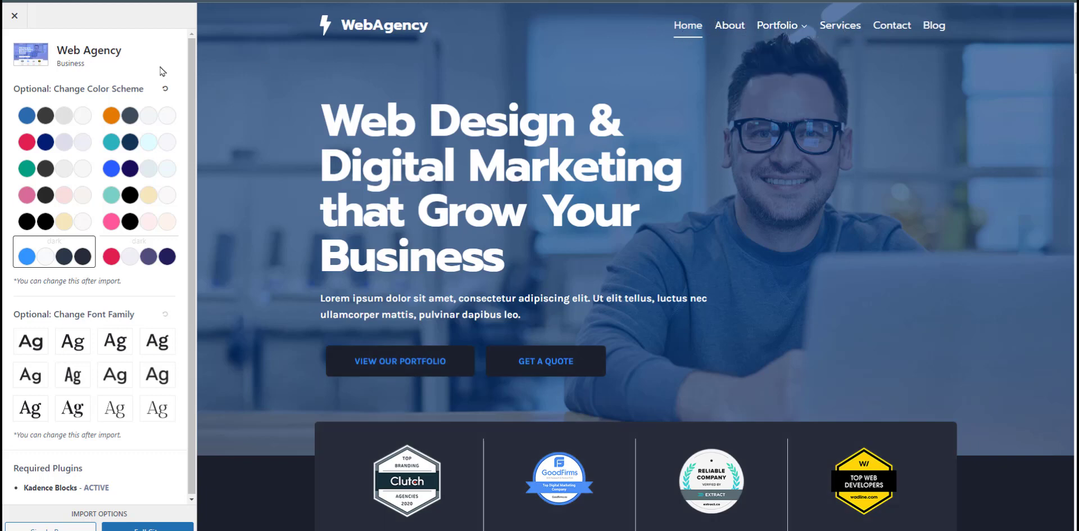
left_click(67, 112)
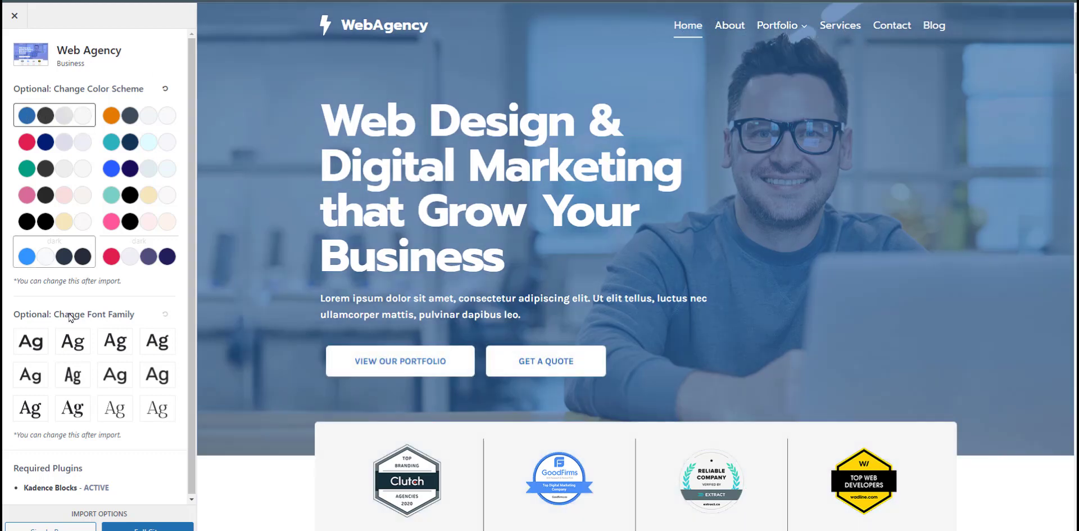
scroll(244, 251, "down", 4)
left_click(38, 258)
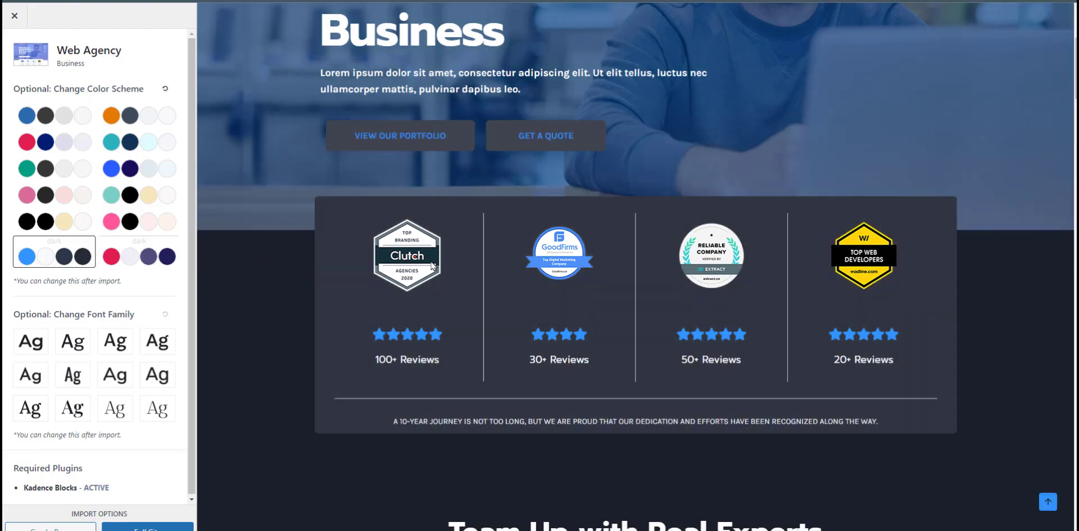
scroll(557, 271, "down", 3)
scroll(515, 271, "up", 6)
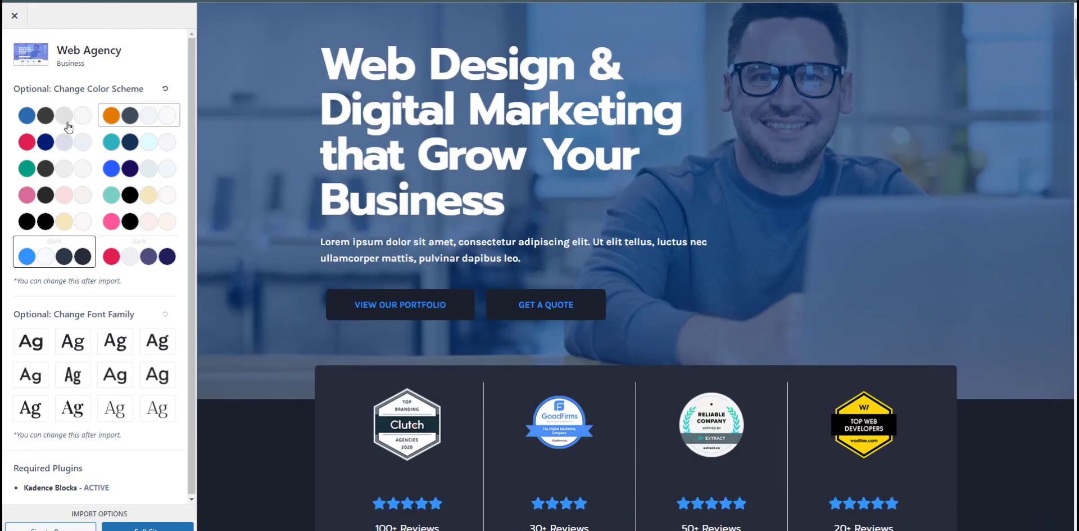
Apply the blue and gray color scheme and import the Web Agency starter template without subscribing.
left_click(68, 125)
scroll(275, 231, "down", 5)
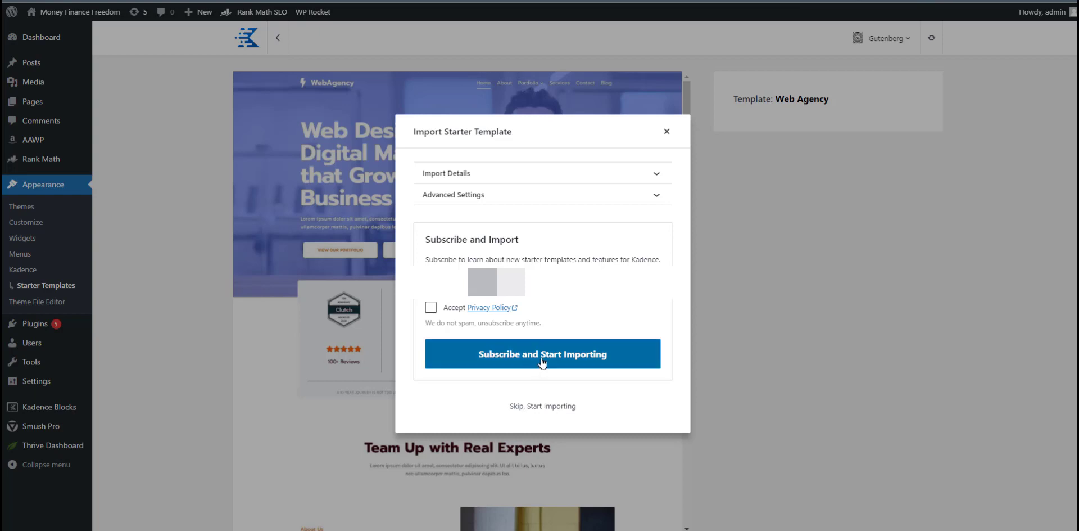
left_click(551, 407)
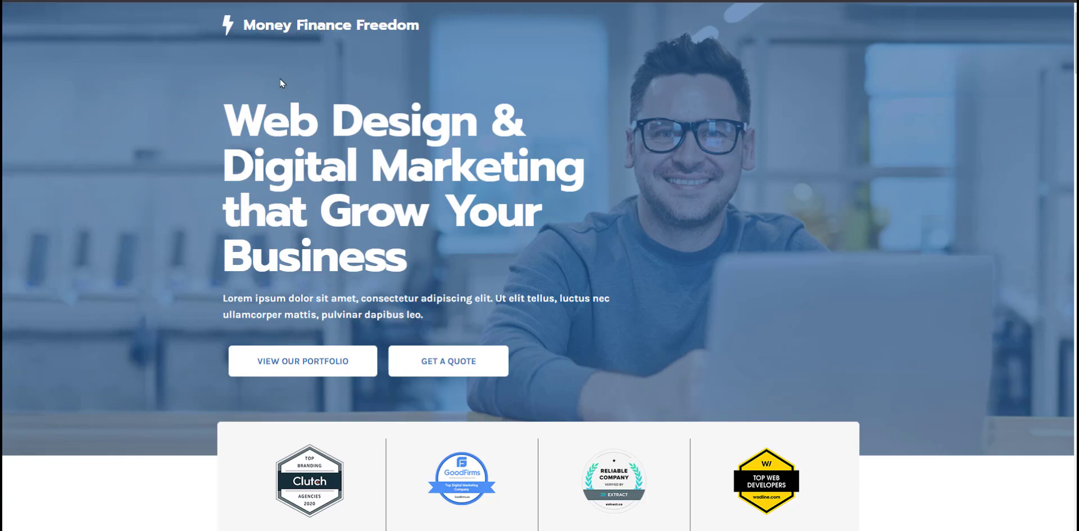
Review the imported homepage from its hero through the Clients section and the Ready to Grow Your Business call to action.
scroll(281, 83, "down", 10)
scroll(349, 77, "up", 9)
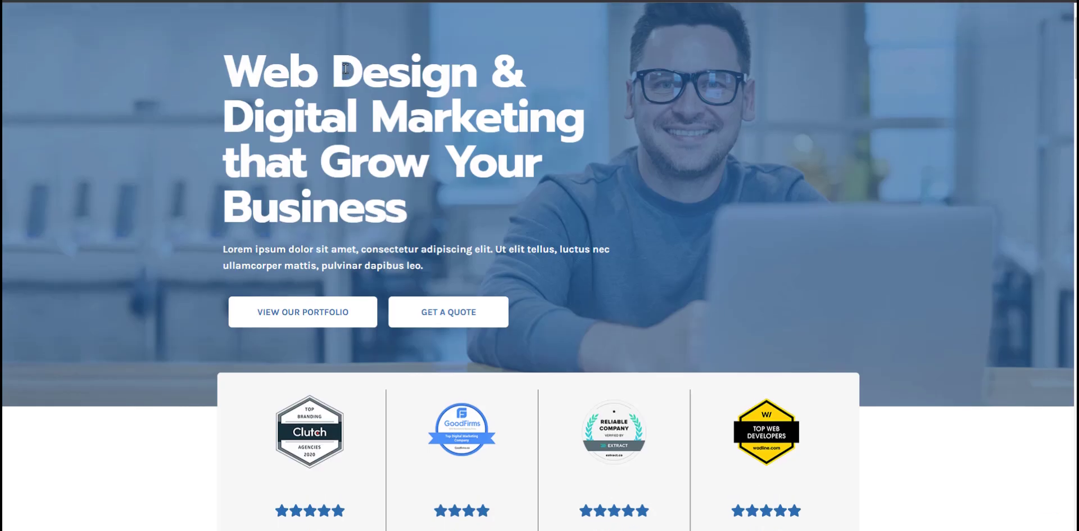
scroll(393, 79, "up", 1)
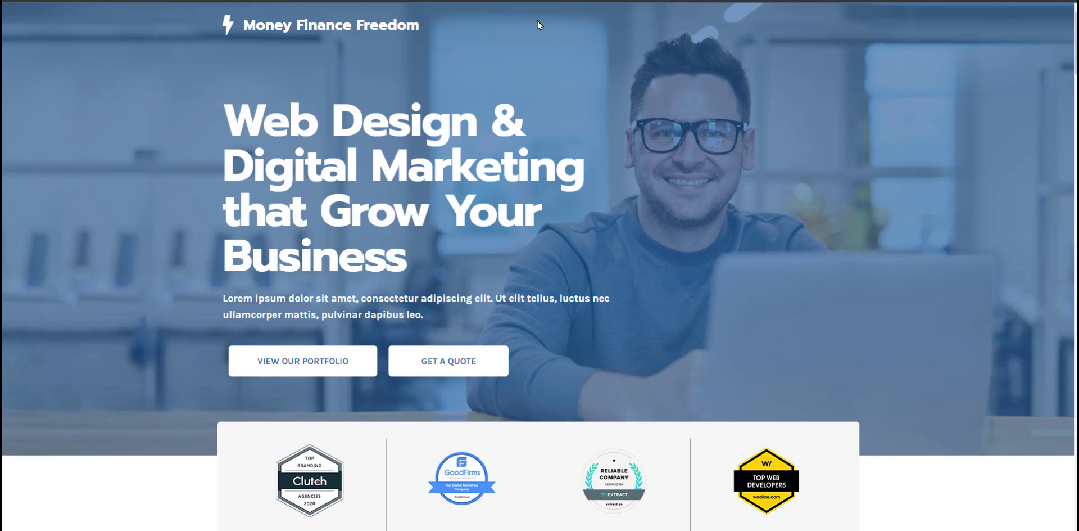
scroll(330, 91, "down", 20)
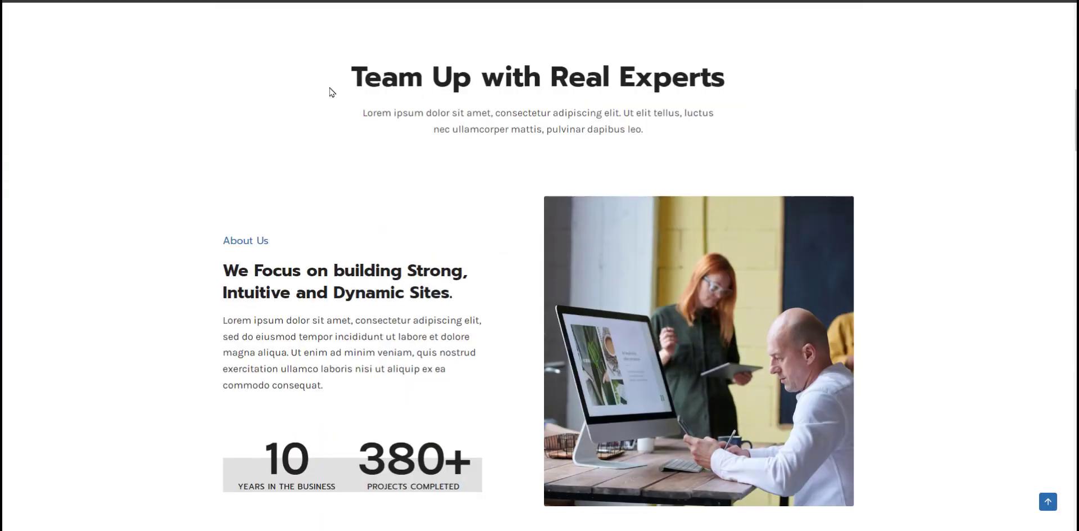
scroll(324, 89, "down", 20)
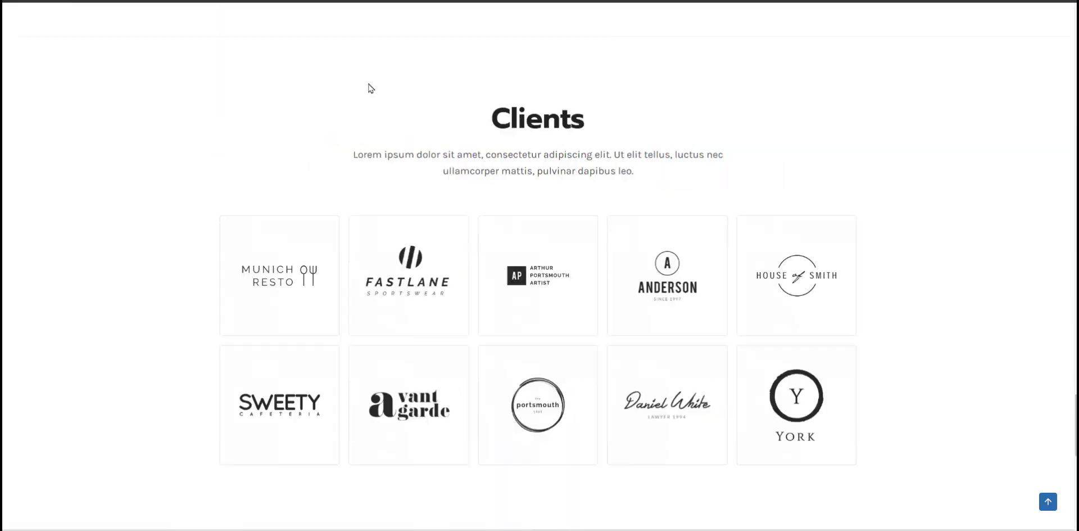
scroll(394, 113, "down", 2)
scroll(546, 190, "up", 20)
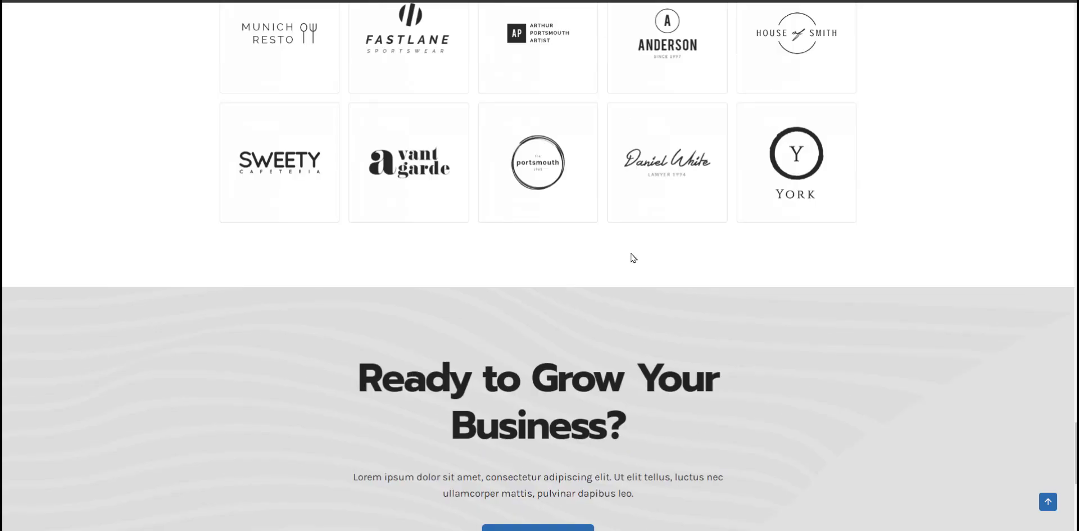
scroll(575, 211, "up", 20)
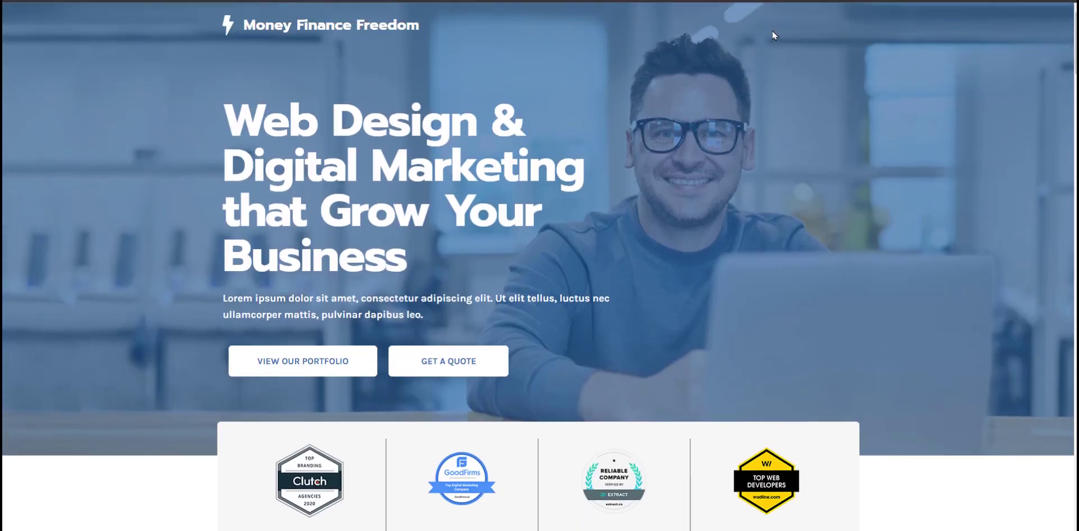
Check the homepage's testimonials, Selected Works and footer contact section, and return to the hero.
scroll(615, 102, "down", 10)
scroll(563, 118, "down", 20)
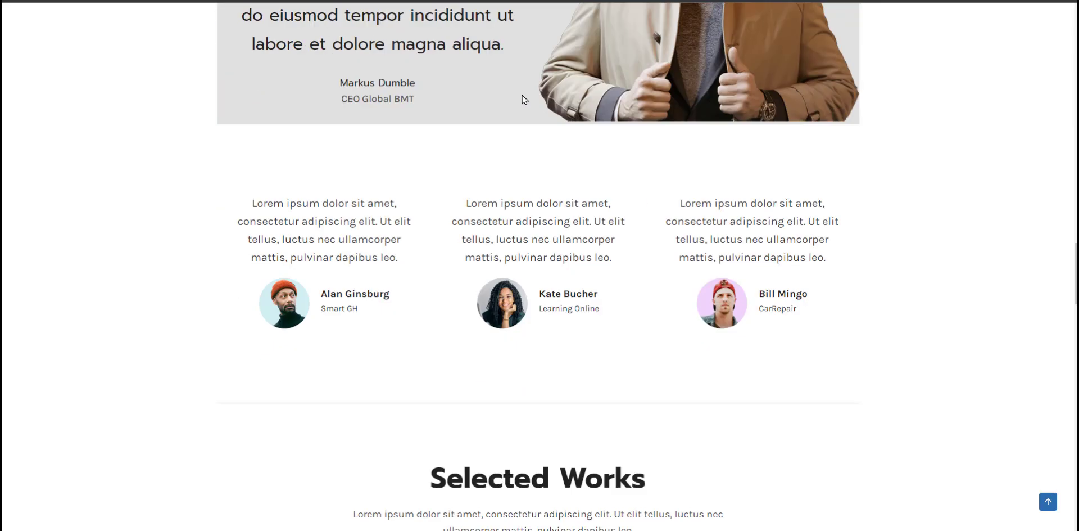
scroll(541, 138, "down", 15)
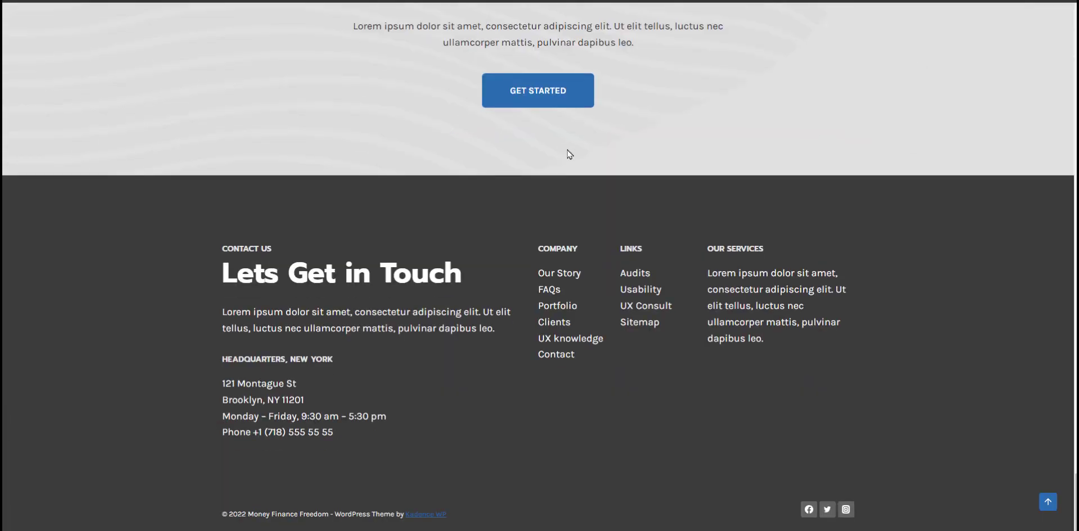
scroll(608, 154, "up", 20)
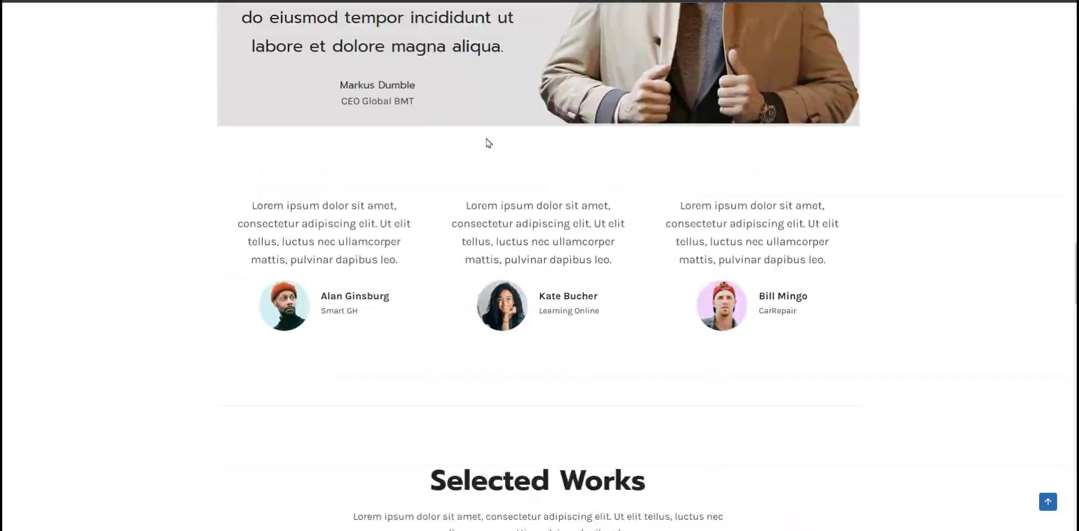
scroll(477, 144, "up", 15)
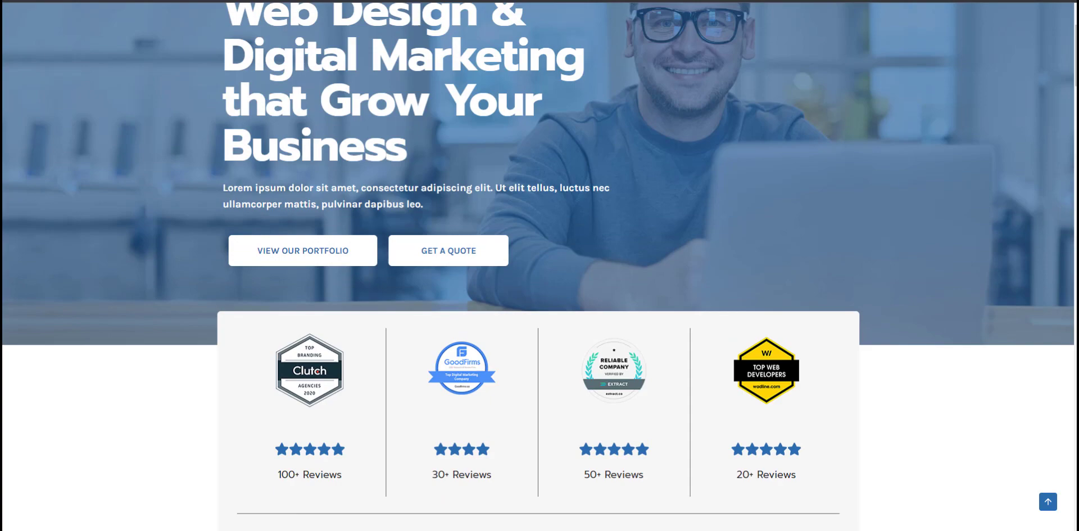
scroll(559, 270, "up", 2)
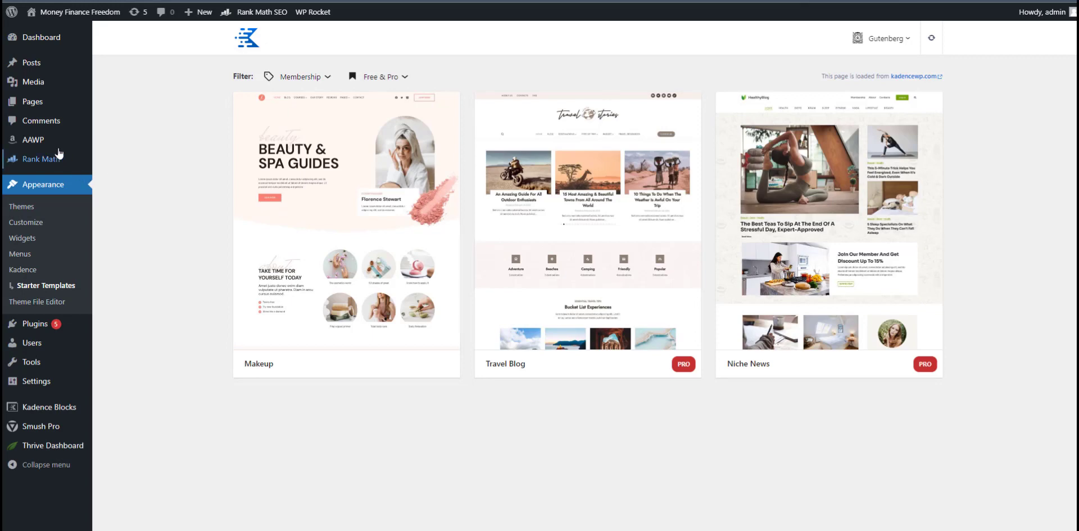
Open the installed plugins list and update the Kadence Blocks - PRO Extension plugin.
mouse_move(56, 148)
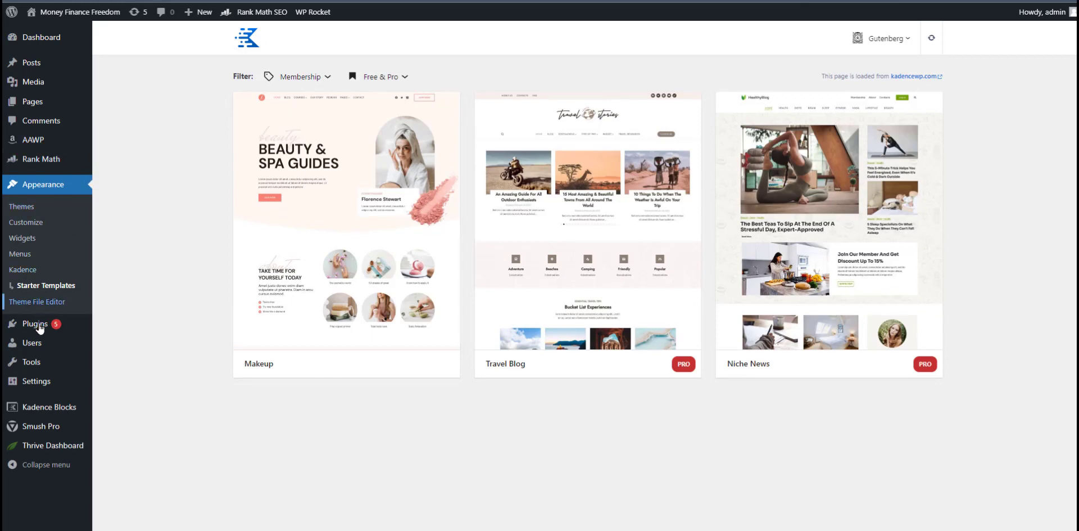
mouse_move(40, 330)
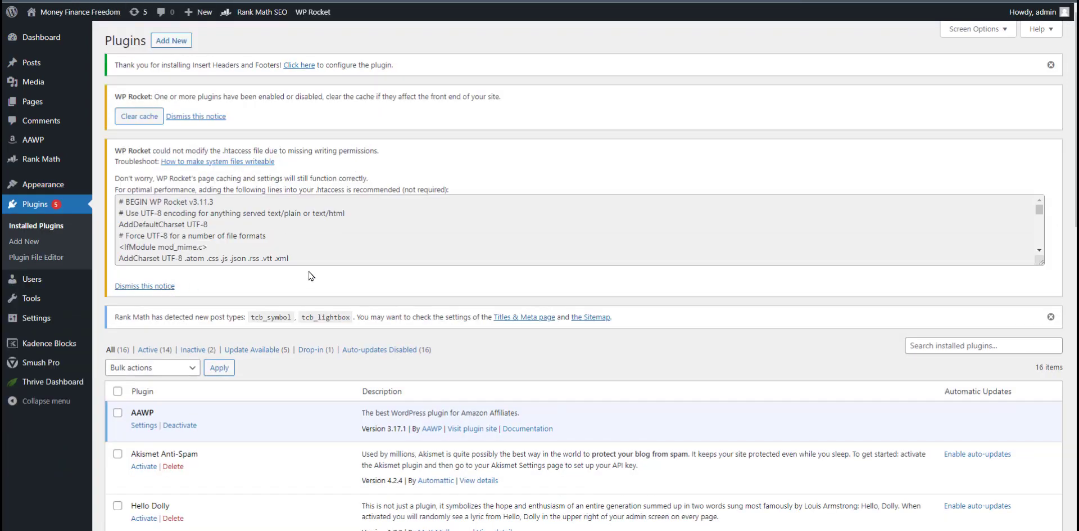
scroll(443, 313, "down", 4)
scroll(443, 313, "down", 2)
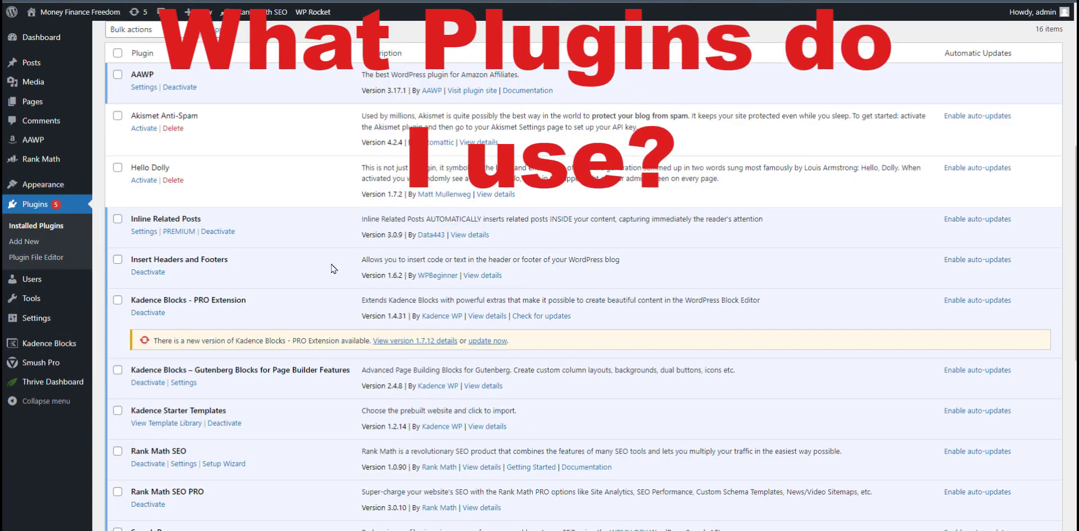
scroll(319, 252, "down", 2)
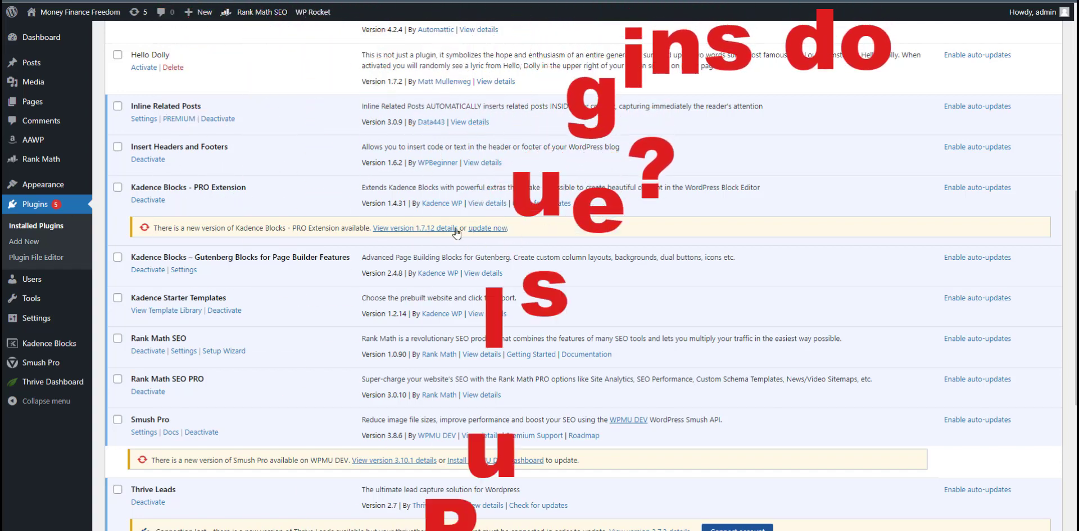
left_click(487, 227)
Review the remaining installed plugins down to WP Rocket and switch back to the website's homepage.
scroll(231, 206, "down", 3)
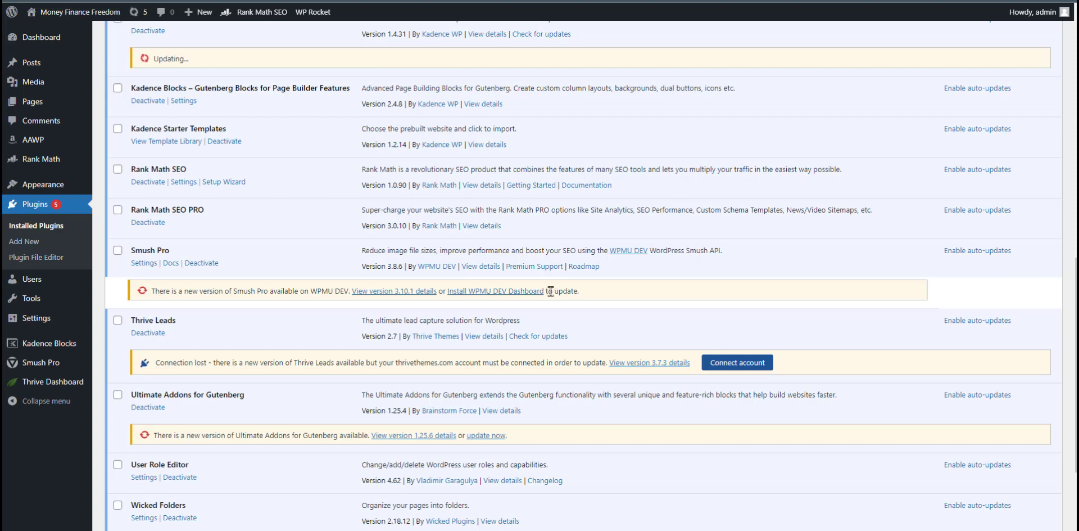
scroll(205, 246, "down", 3)
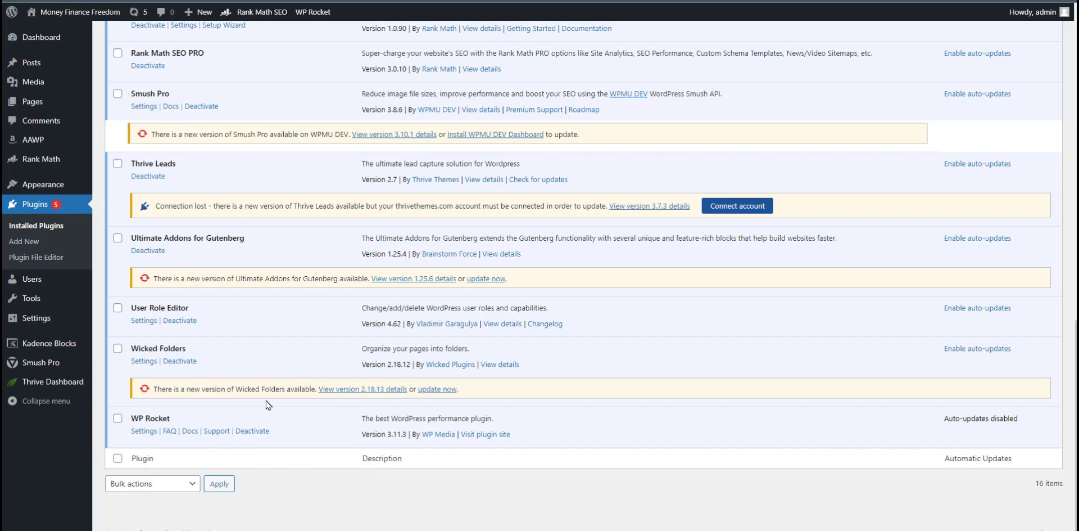
scroll(258, 396, "up", 15)
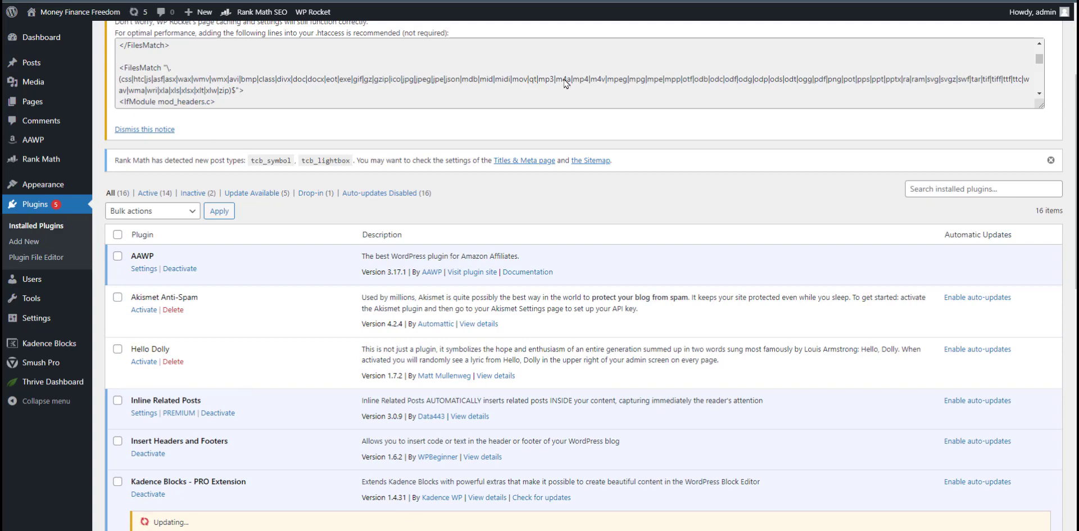
key("alt+Tab")
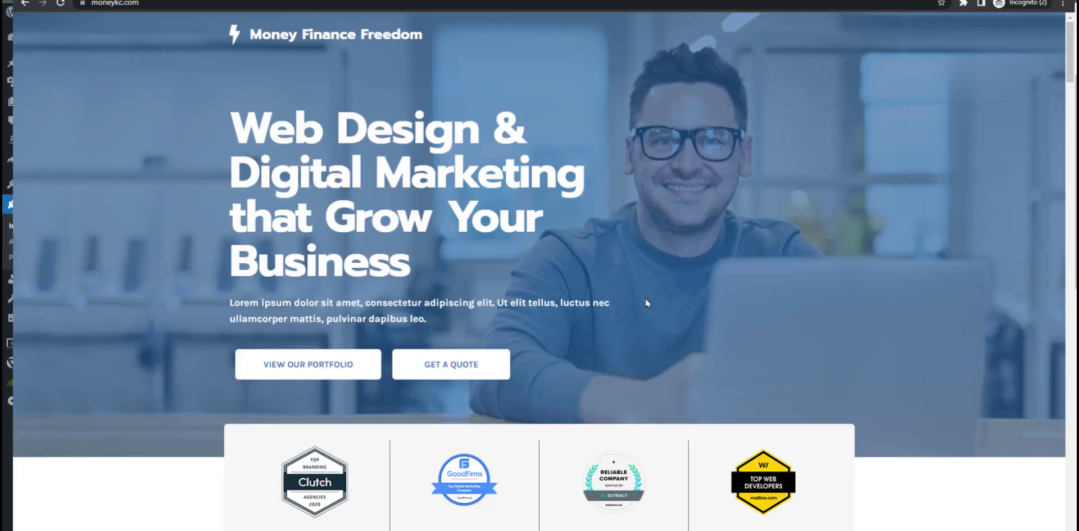